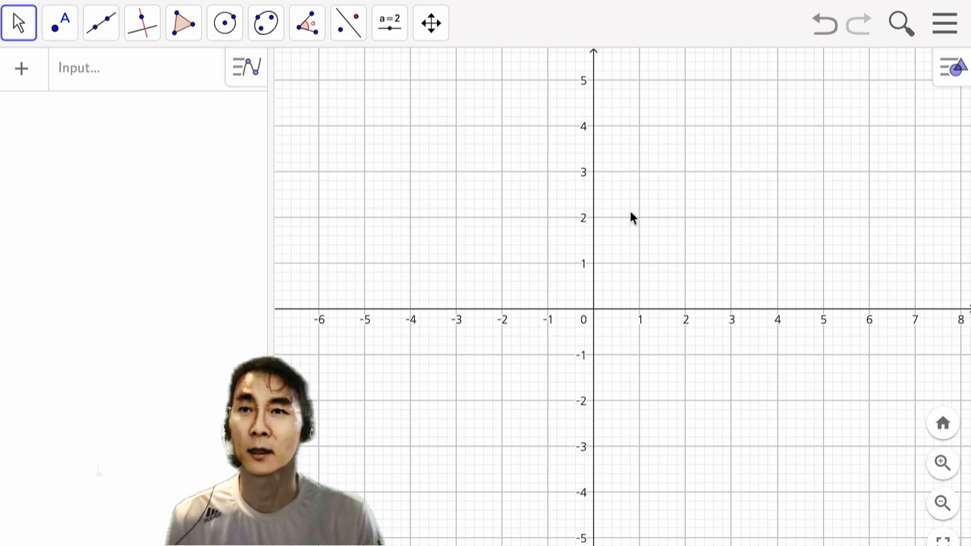
- Create a point at (1, 1) by its coordinates and select it in the graph
{"action": "left_click", "coordinate": [119, 73]}
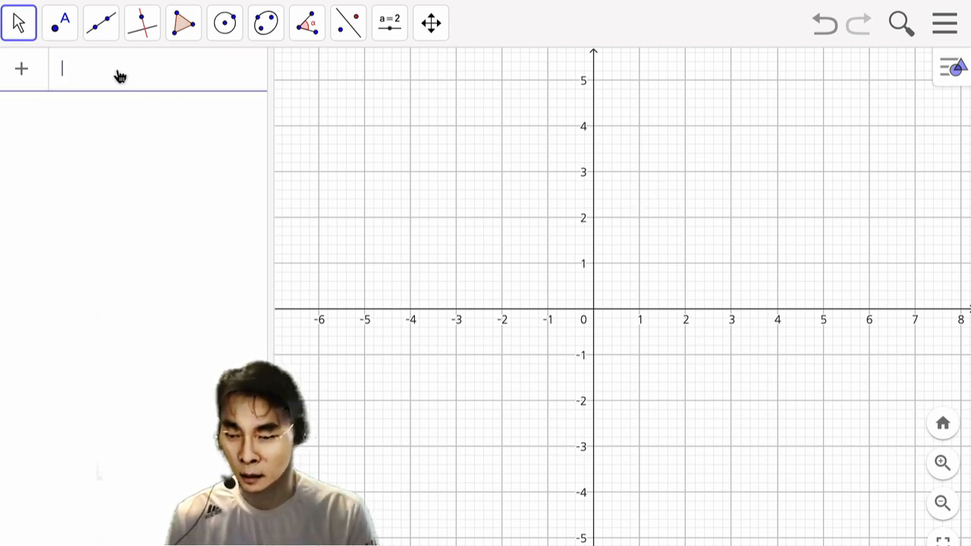
{"action": "type", "text": "("}
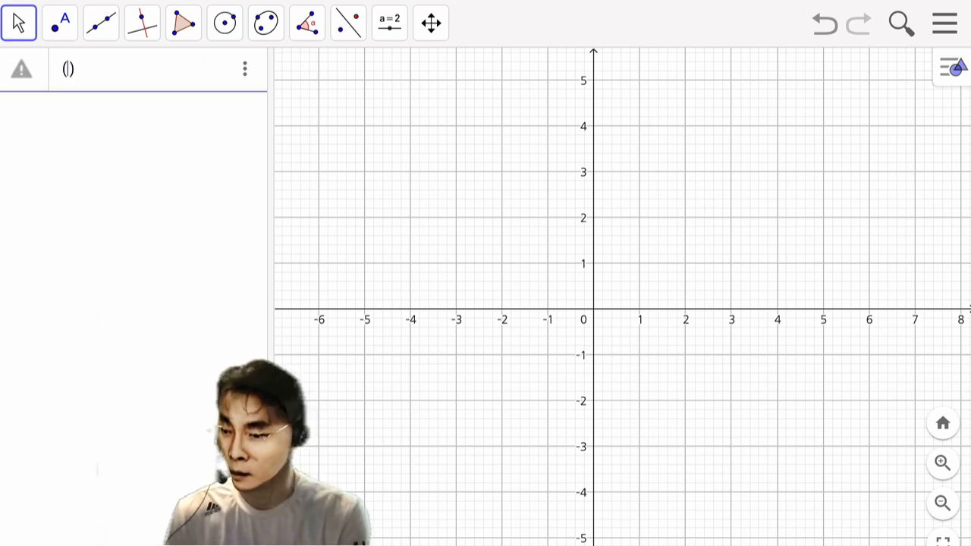
{"action": "type", "text": "1, 1"}
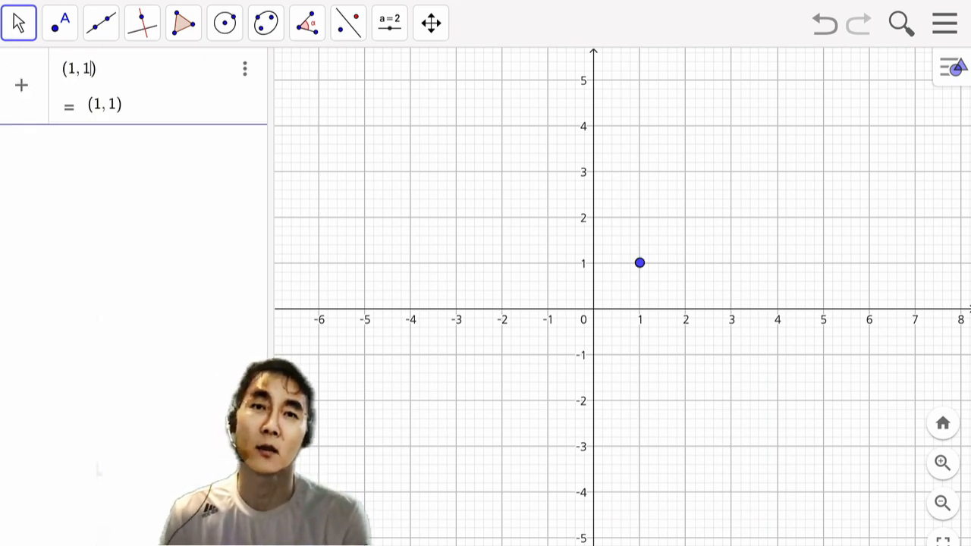
{"action": "key", "text": "Return"}
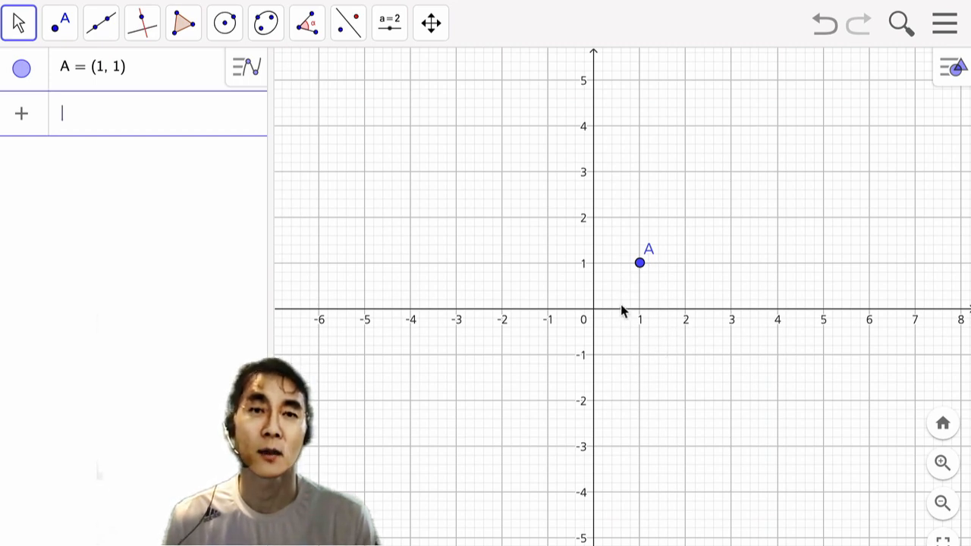
{"action": "left_click", "coordinate": [642, 265]}
{"action": "left_click_drag", "start_coordinate": [673, 281], "coordinate": [644, 271]}
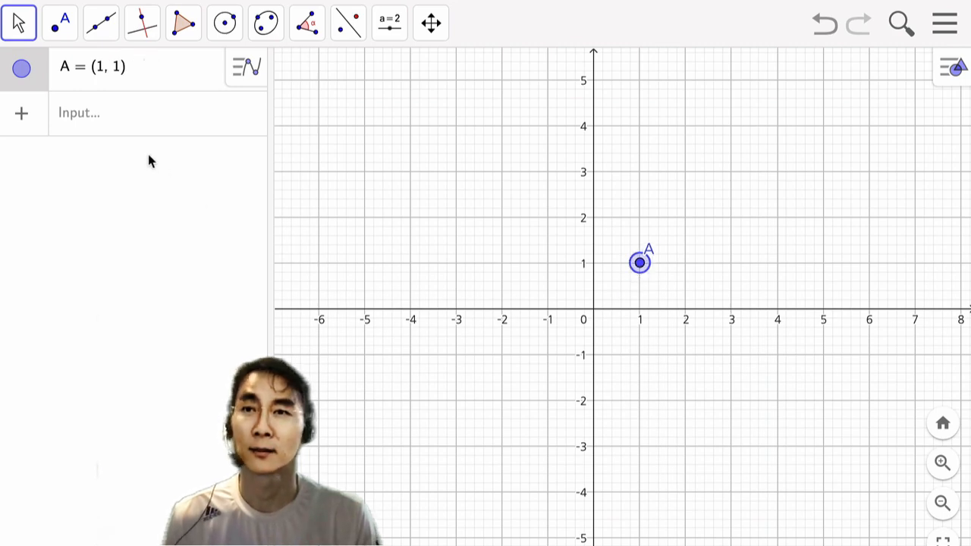
- Plot the complex number 1 + 2i as a new algebra entry
{"action": "left_click", "coordinate": [115, 115]}
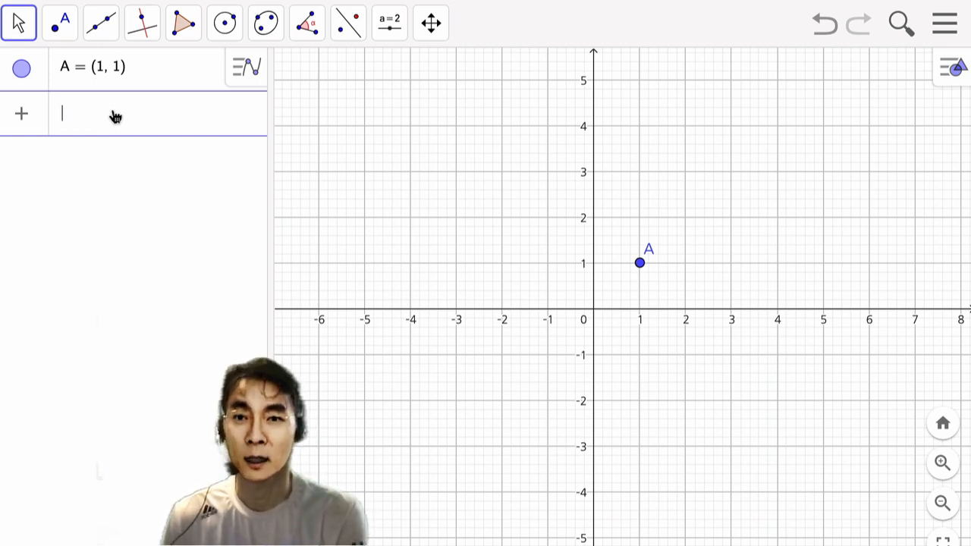
{"action": "type", "text": "1"}
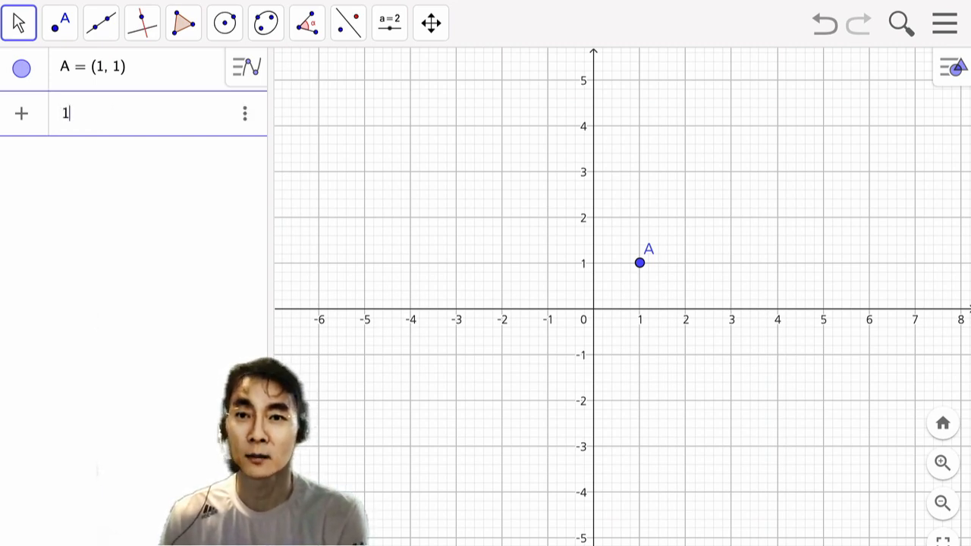
{"action": "type", "text": "+ㅑ"}
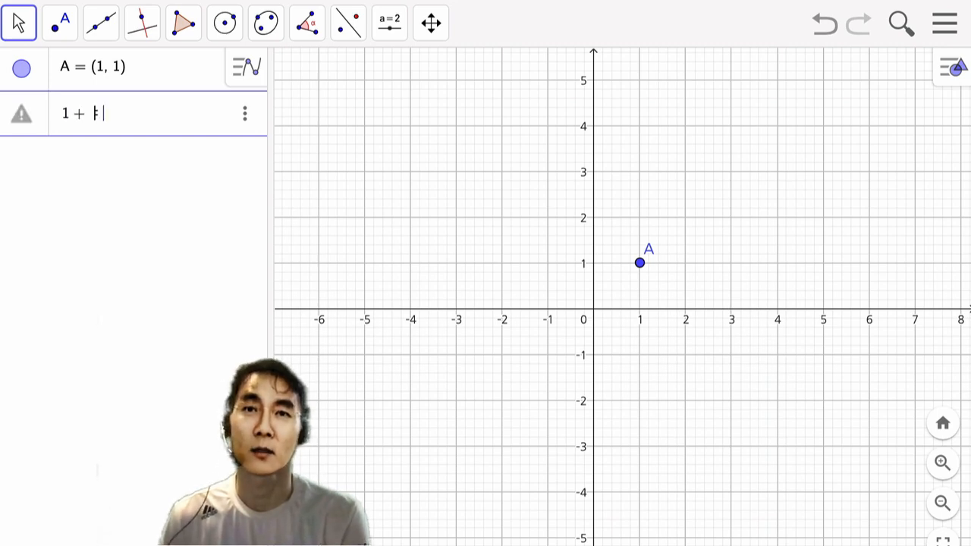
{"action": "key", "text": "BackSpace"}
{"action": "key", "text": "BackSpace"}
{"action": "type", "text": "+i"}
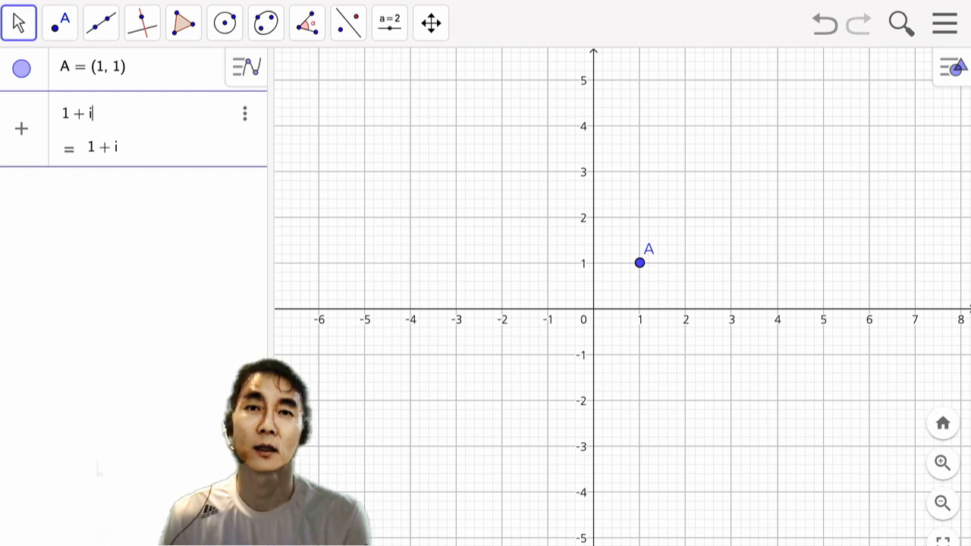
{"action": "key", "text": "Left"}
{"action": "type", "text": "2"}
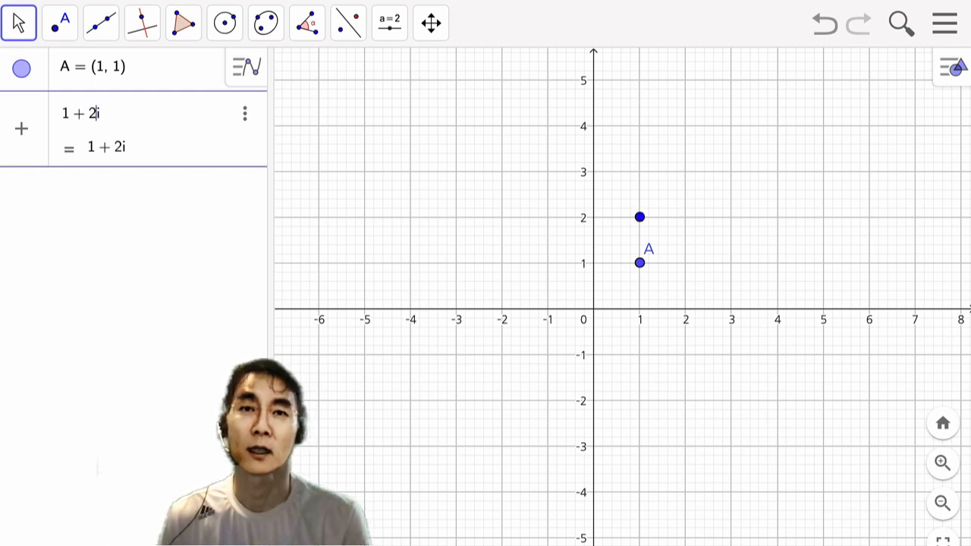
{"action": "key", "text": "Return"}
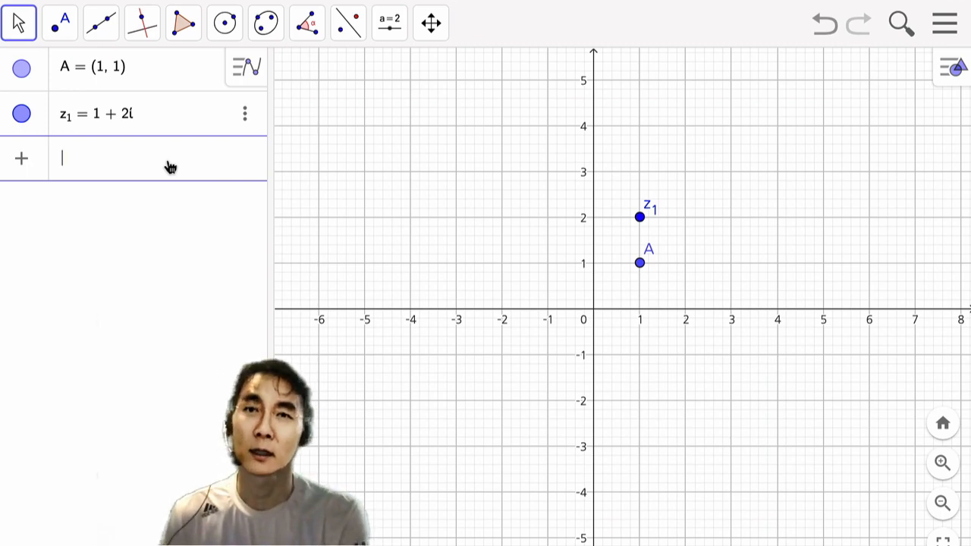
- Create a vector from the origin (0, 0) to the complex point z_1 with the Vector command
{"action": "type", "text": "vector("}
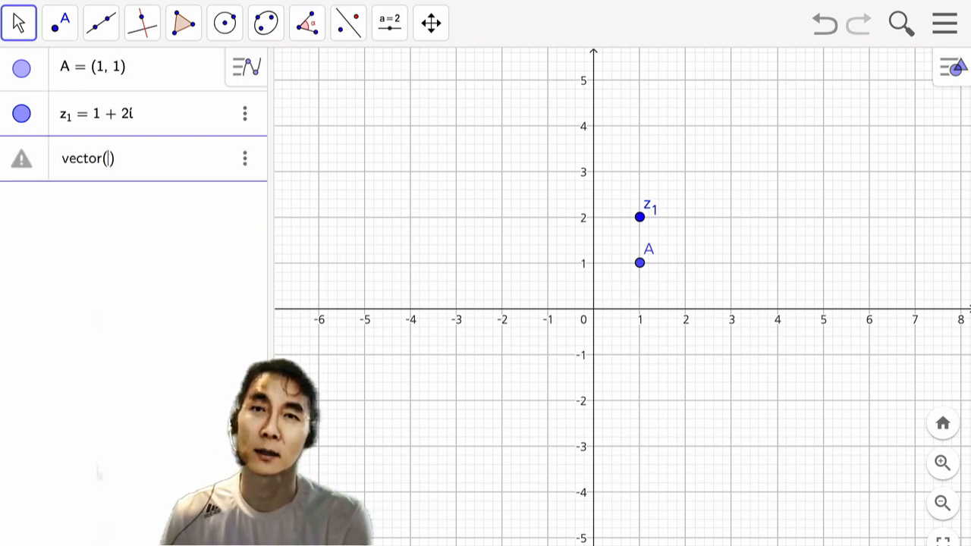
{"action": "type", "text": "("}
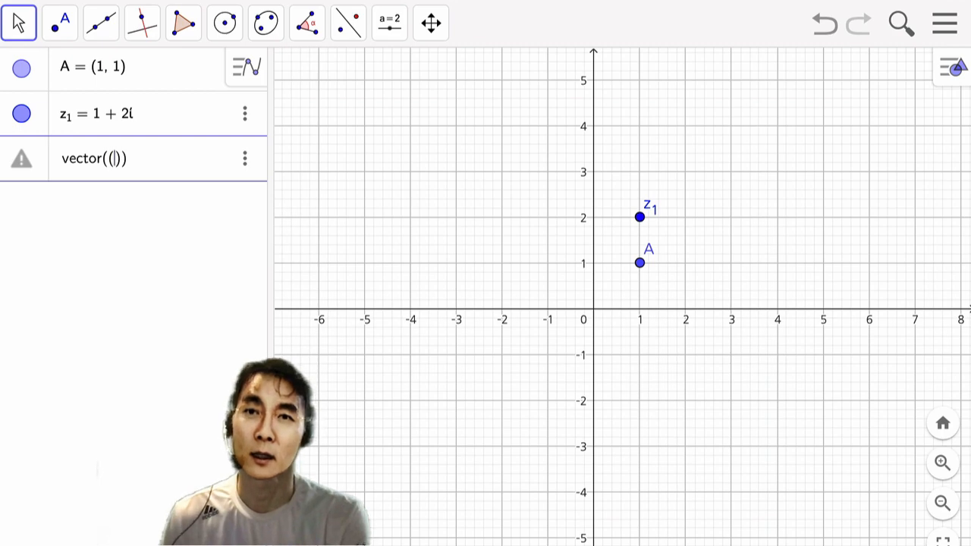
{"action": "type", "text": "0, 0"}
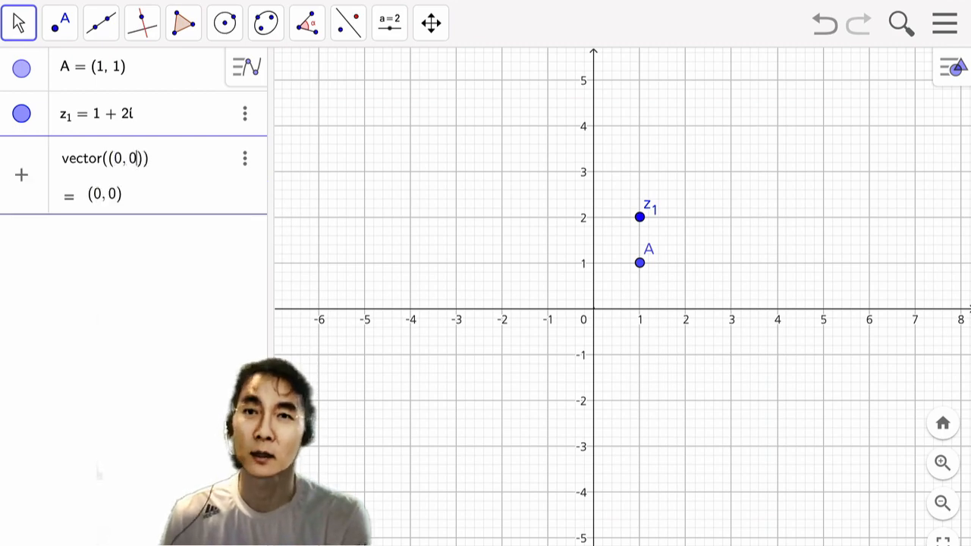
{"action": "key", "text": "Right"}
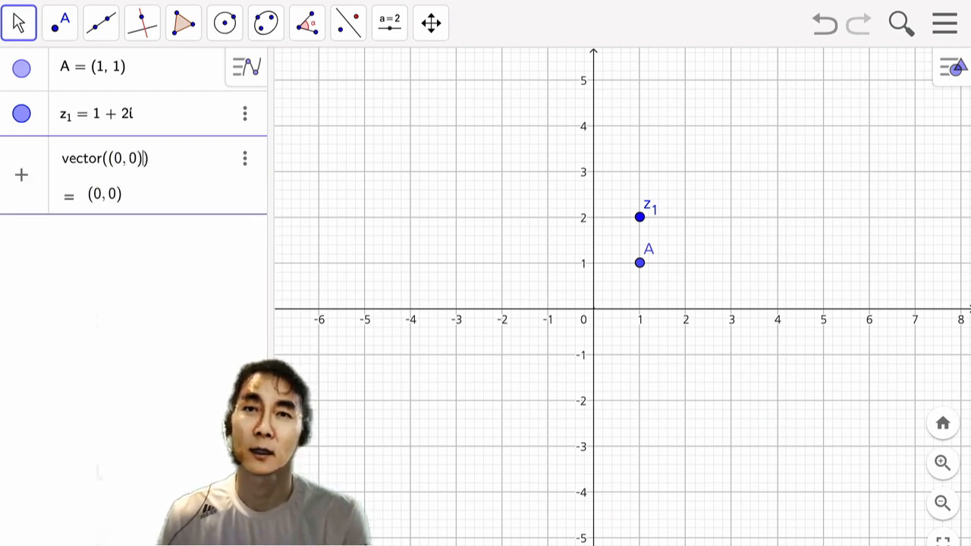
{"action": "type", "text": ", "}
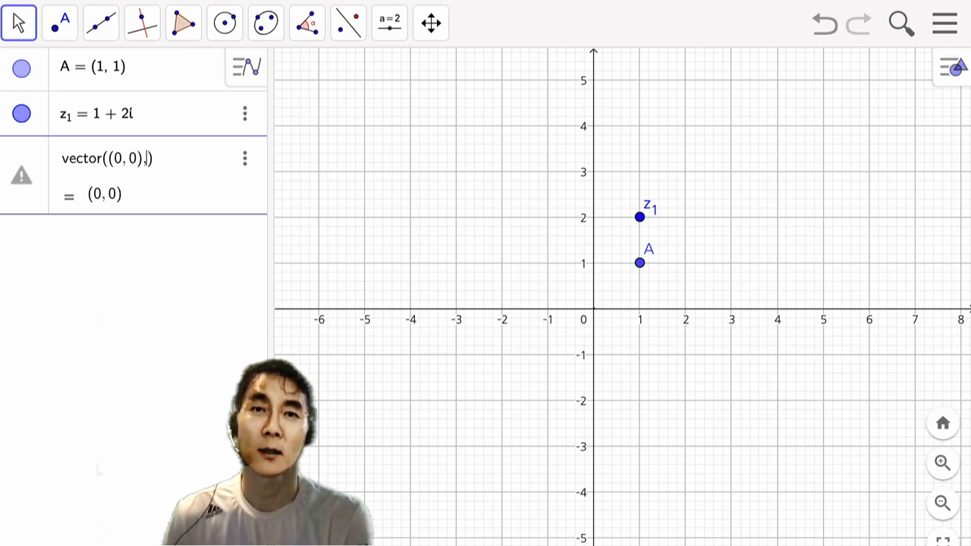
{"action": "type", "text": "A"}
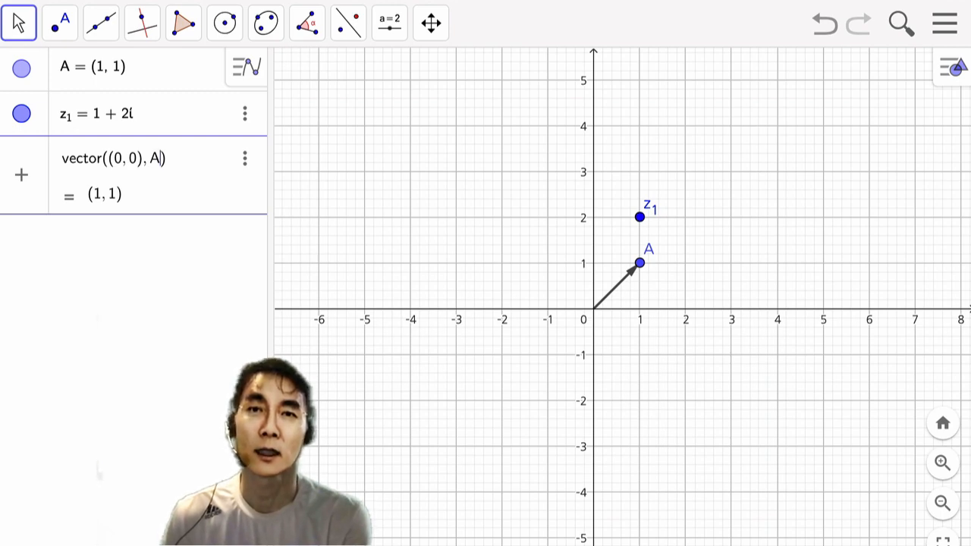
{"action": "key", "text": "BackSpace"}
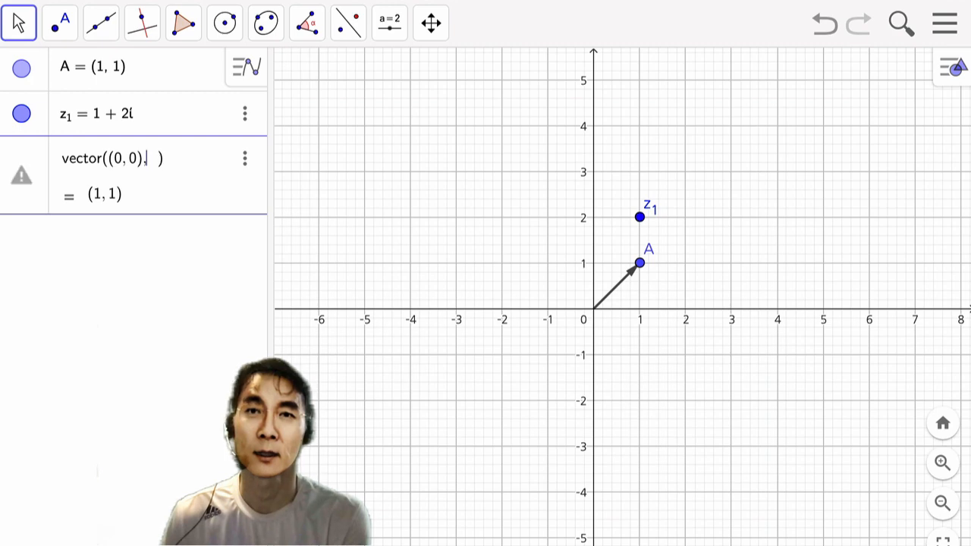
{"action": "type", "text": "z_1"}
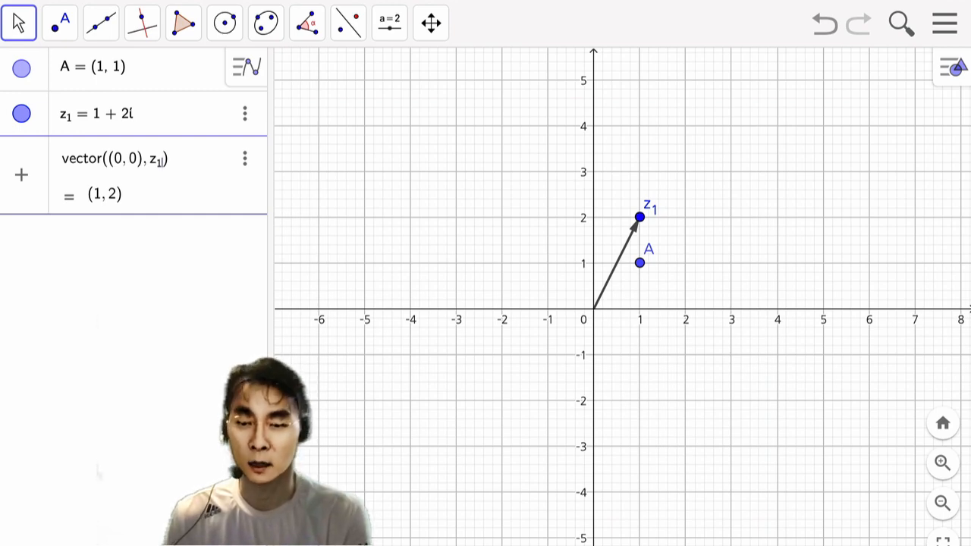
{"action": "key", "text": "Return"}
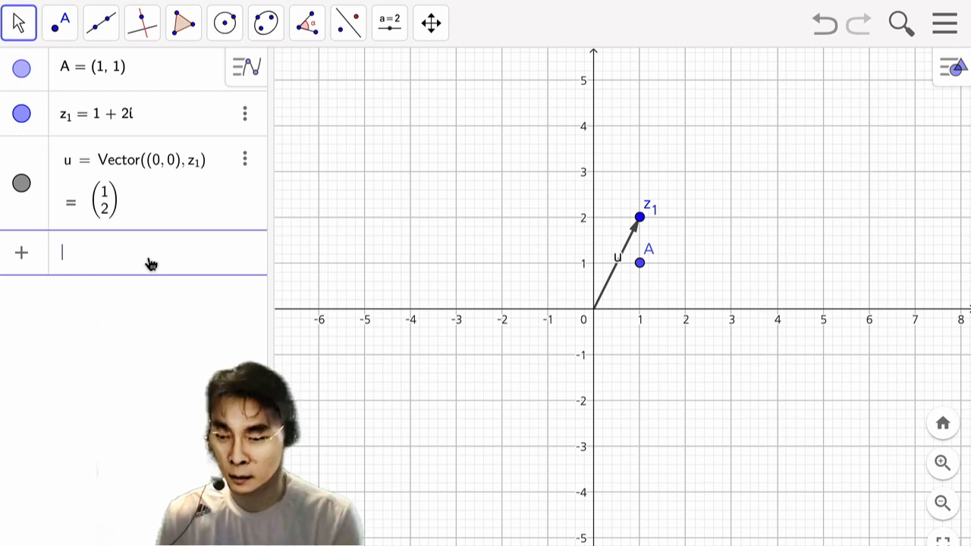
- Graph the equation y = sin(x) as a new algebra entry
{"action": "type", "text": "= "}
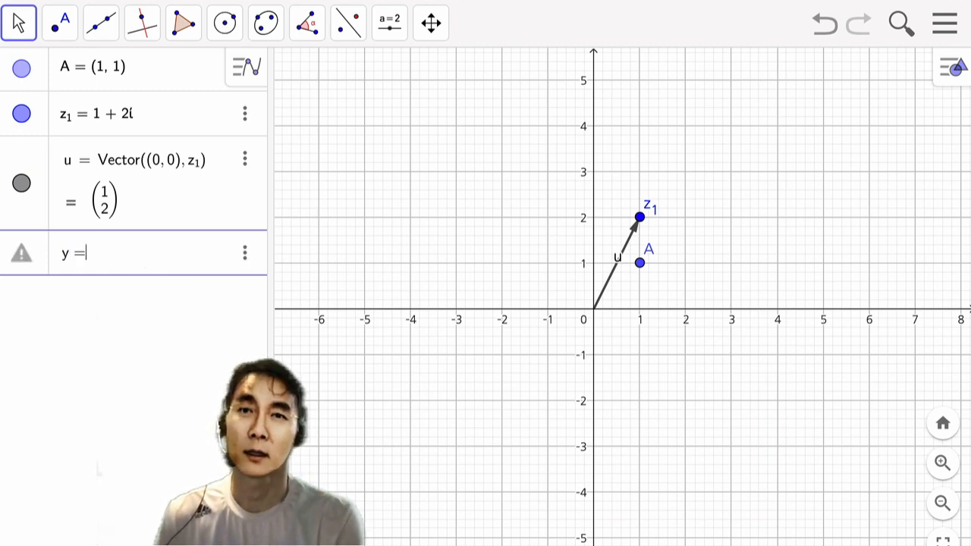
{"action": "type", "text": "x"}
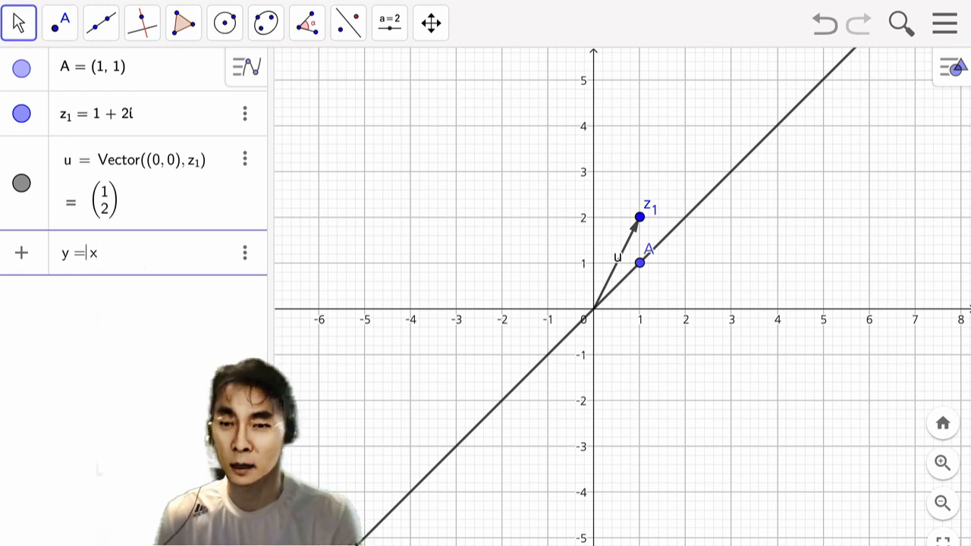
{"action": "type", "text": "sin(x"}
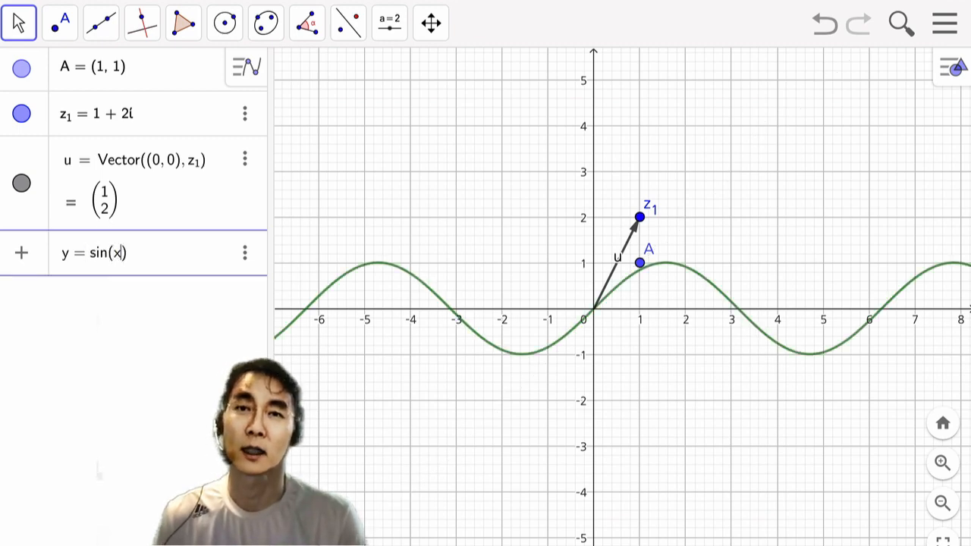
{"action": "key", "text": "Return"}
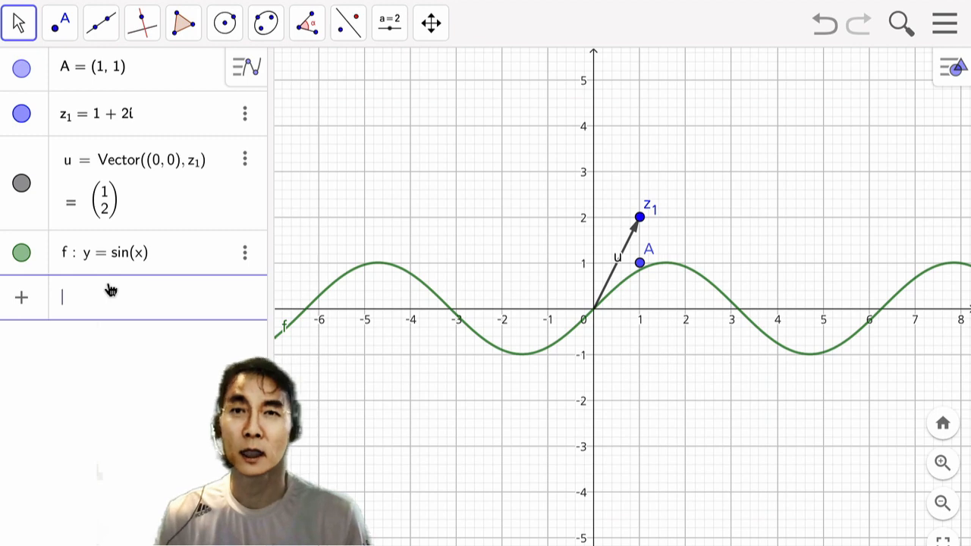
- Add the function sin(t) as a new entry and hide the y = sin(x) curve
{"action": "type", "text": "s"}
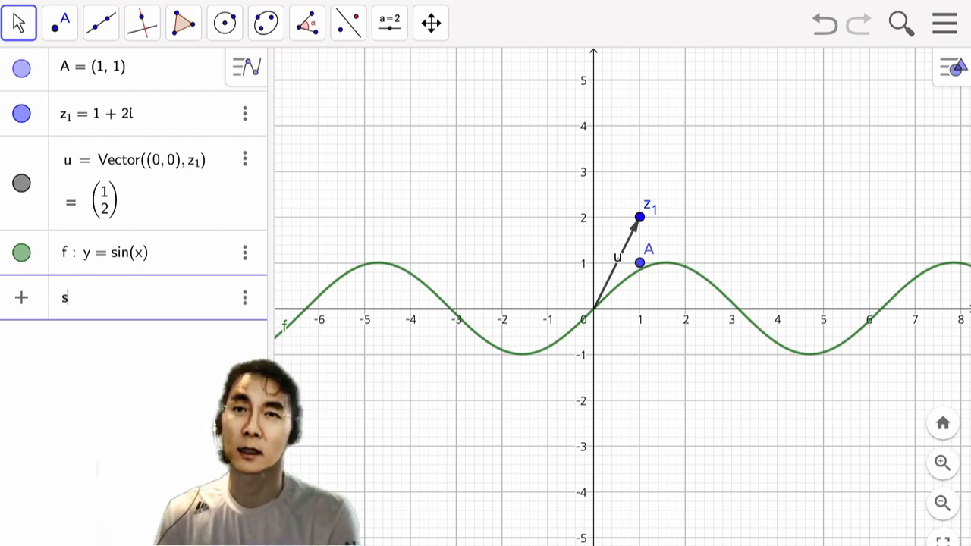
{"action": "type", "text": "in(t"}
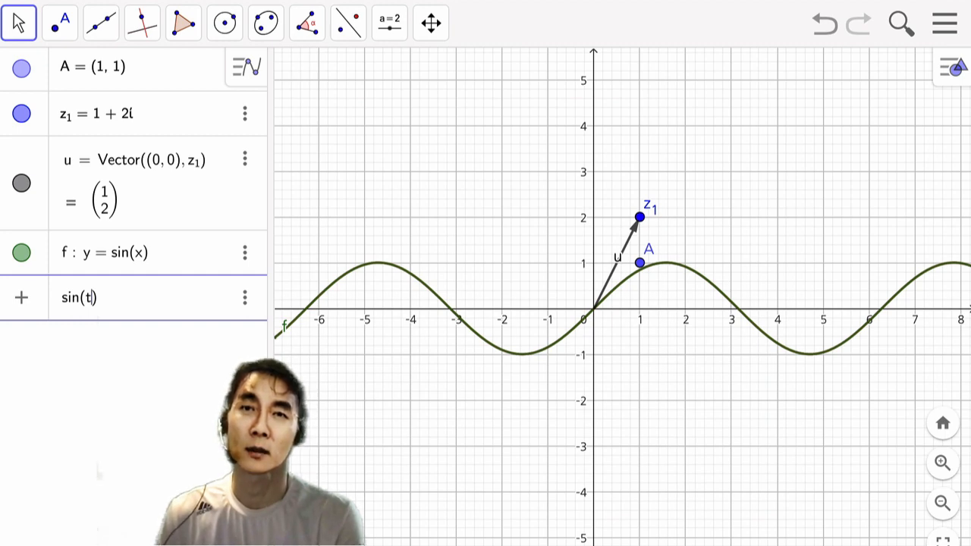
{"action": "key", "text": "Return"}
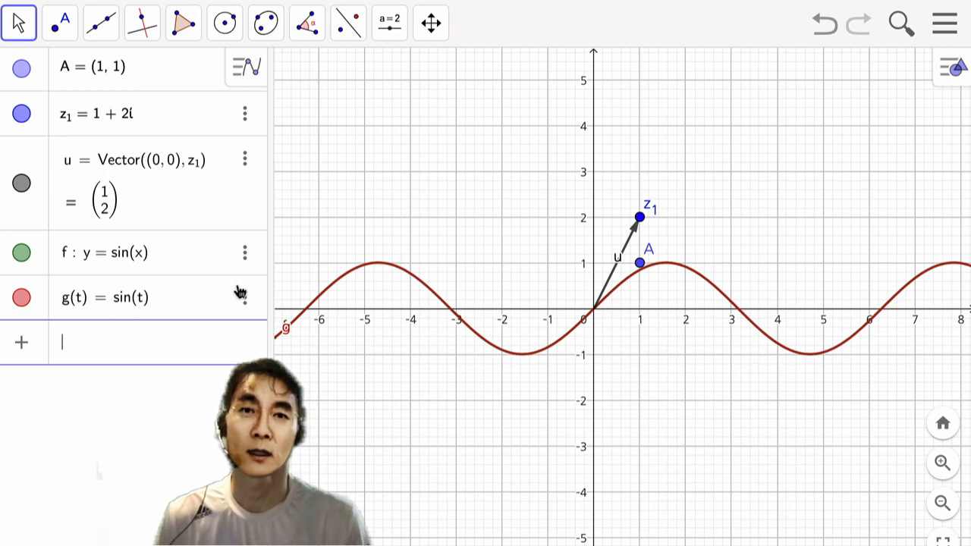
{"action": "left_click", "coordinate": [21, 253]}
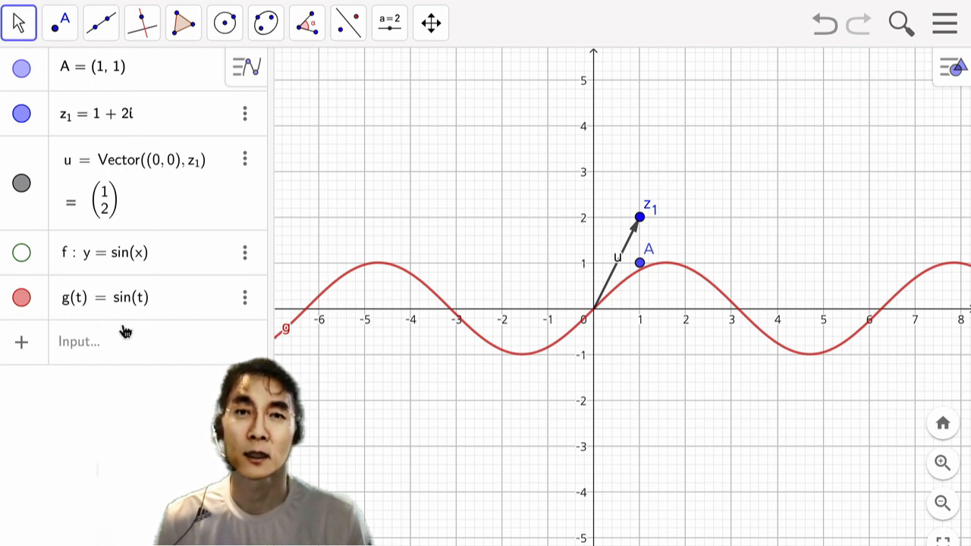
- Define a complex number named ab with the value i
{"action": "left_click", "coordinate": [123, 354]}
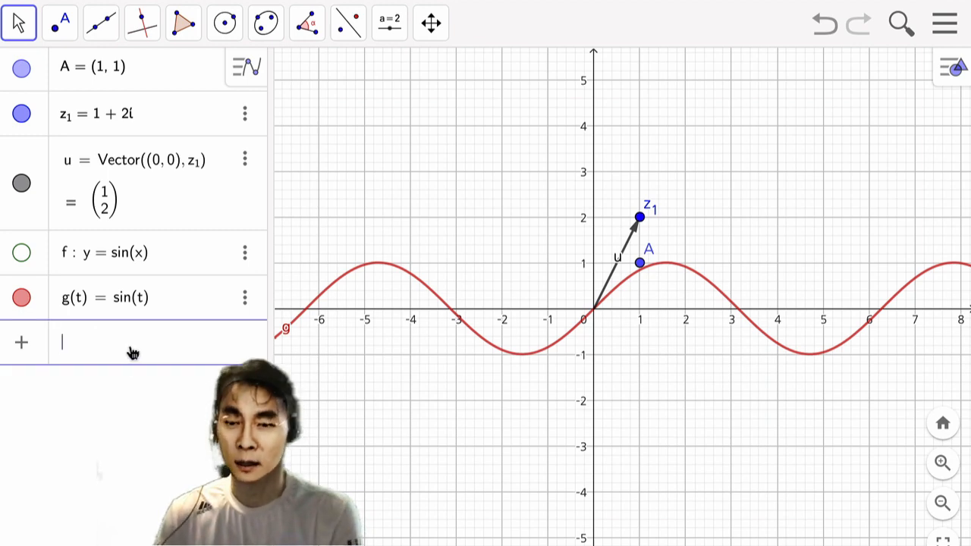
{"action": "type", "text": "ab"}
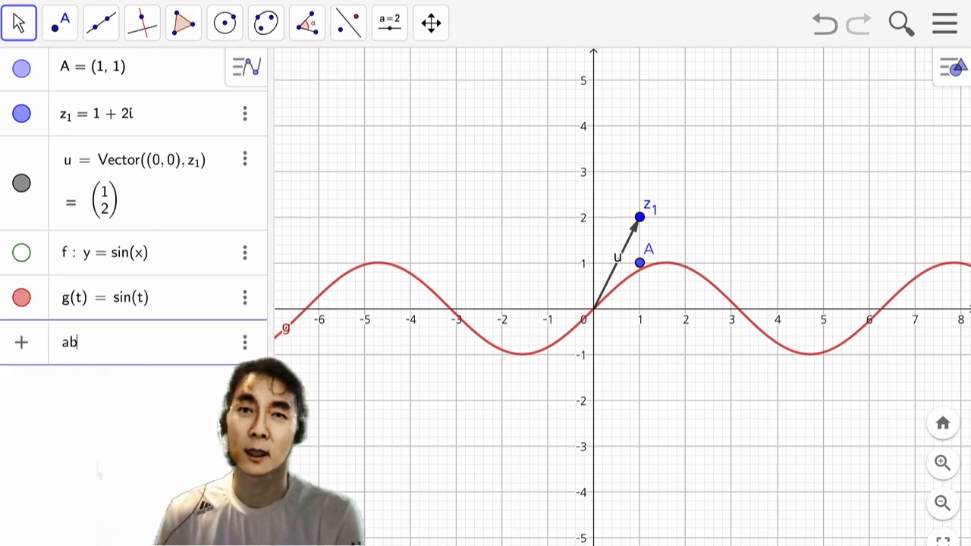
{"action": "type", "text": " = "}
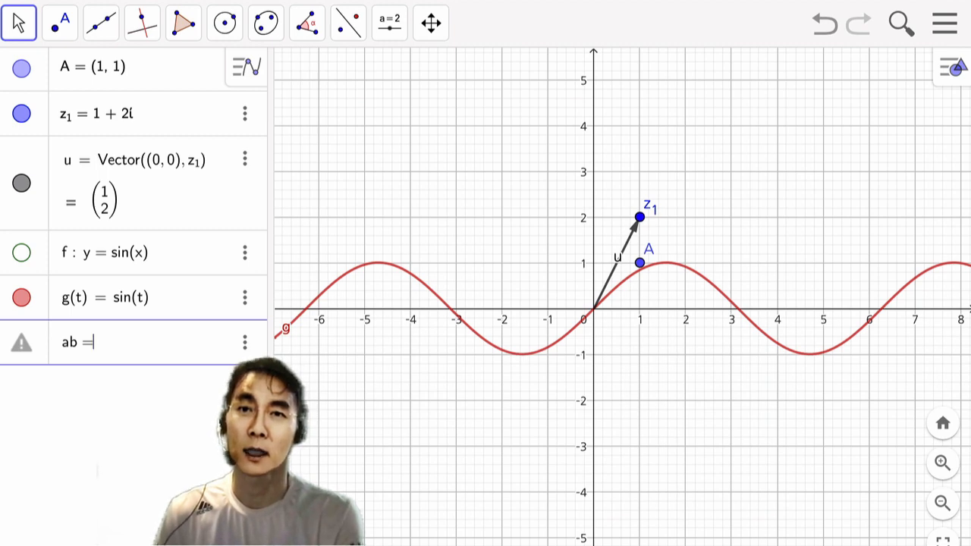
{"action": "type", "text": "i"}
{"action": "key", "text": "Return"}
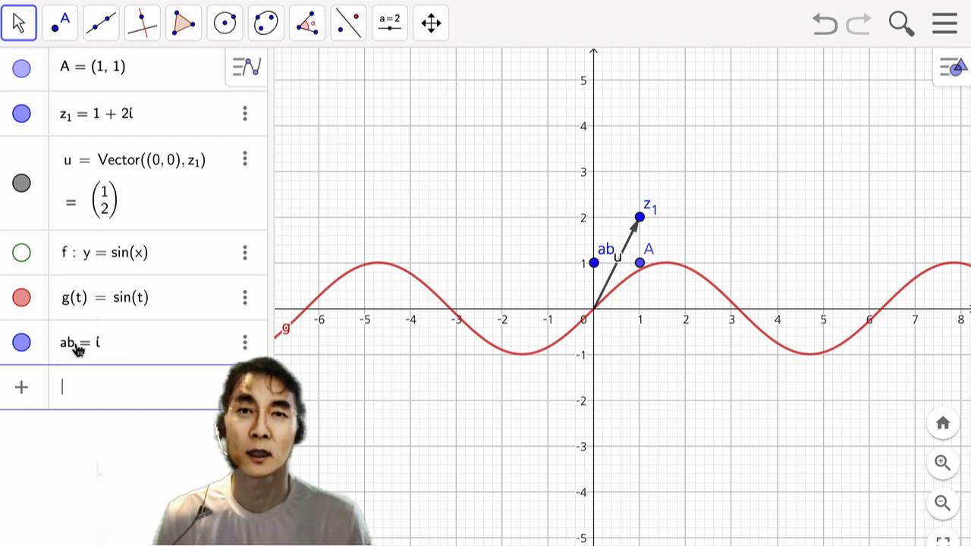
- Move point ab freely to about 1.46 + 0.1i in the graph and delete it
{"action": "left_click_drag", "start_coordinate": [593, 262], "coordinate": [651, 324]}
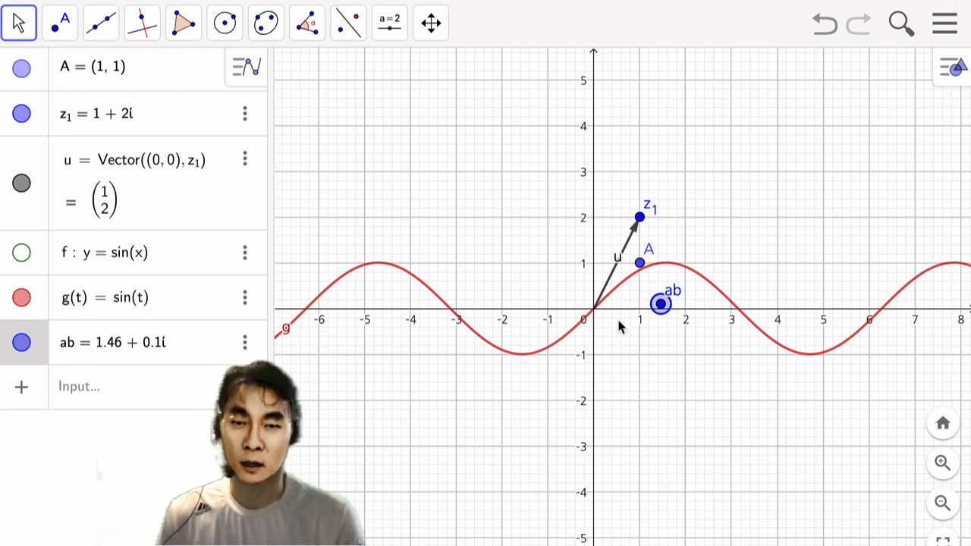
{"action": "key", "text": "Delete"}
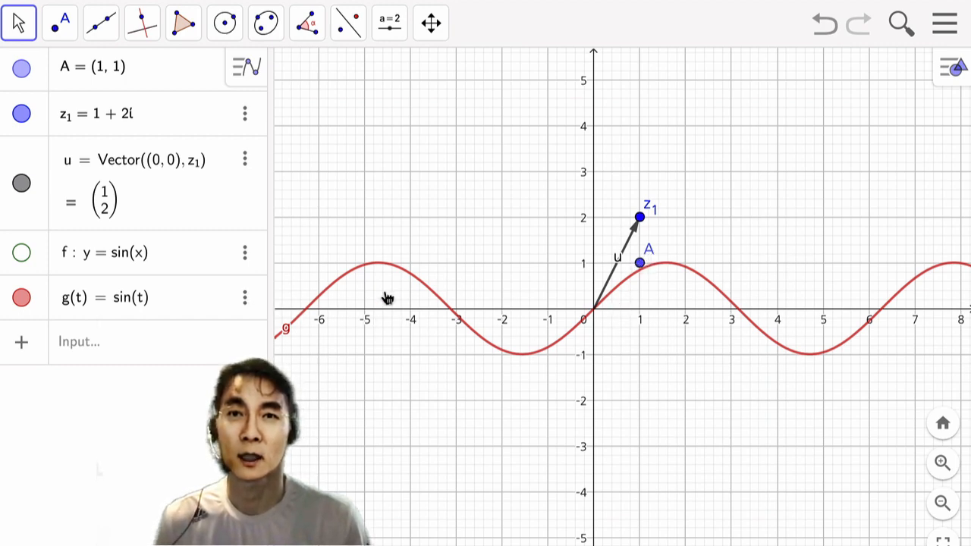
- Delete the function g(t) = sin(t) from the algebra list
{"action": "left_click", "coordinate": [247, 300]}
{"action": "left_click", "coordinate": [246, 300]}
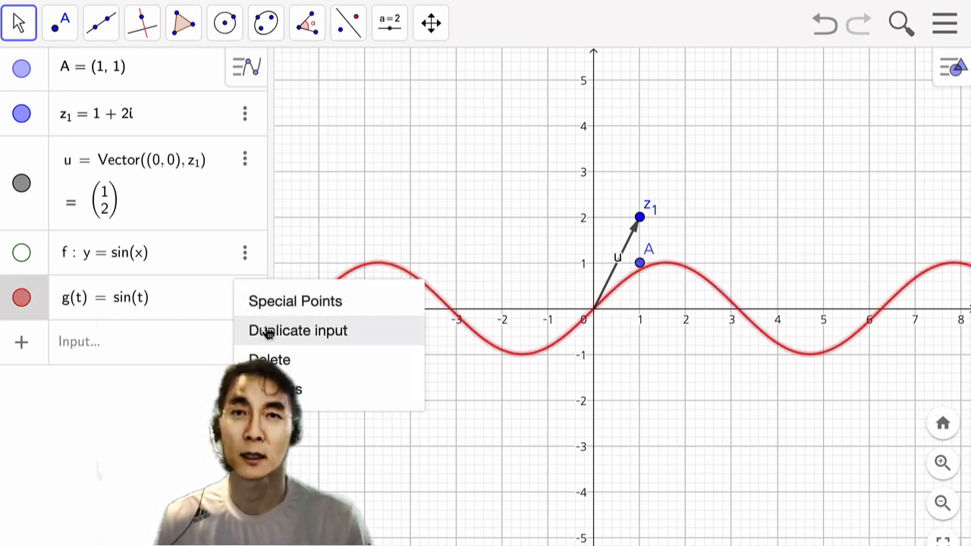
{"action": "left_click", "coordinate": [252, 359]}
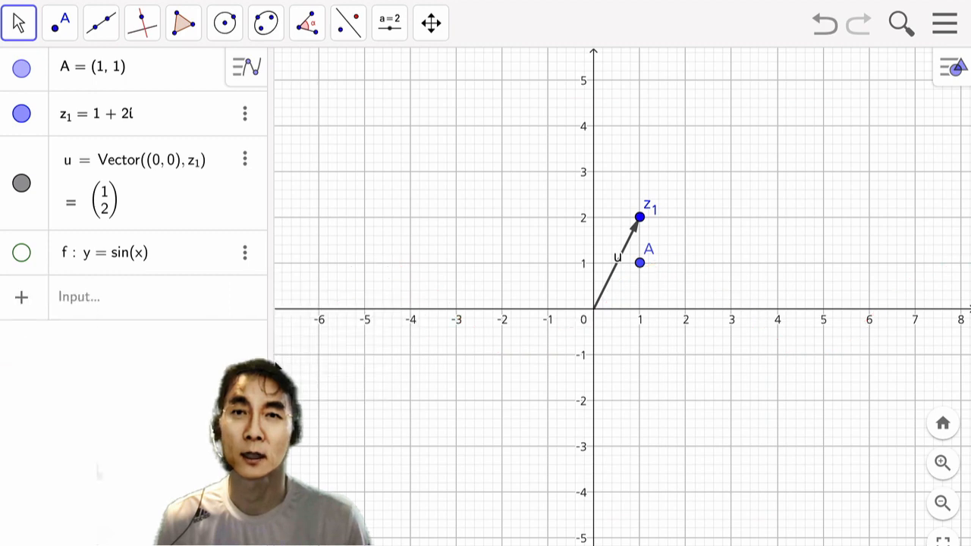
- Toggle the visibility of the y = sin(x) curve and of vector u, leaving the curve hidden and the vector shown
{"action": "left_click", "coordinate": [245, 252]}
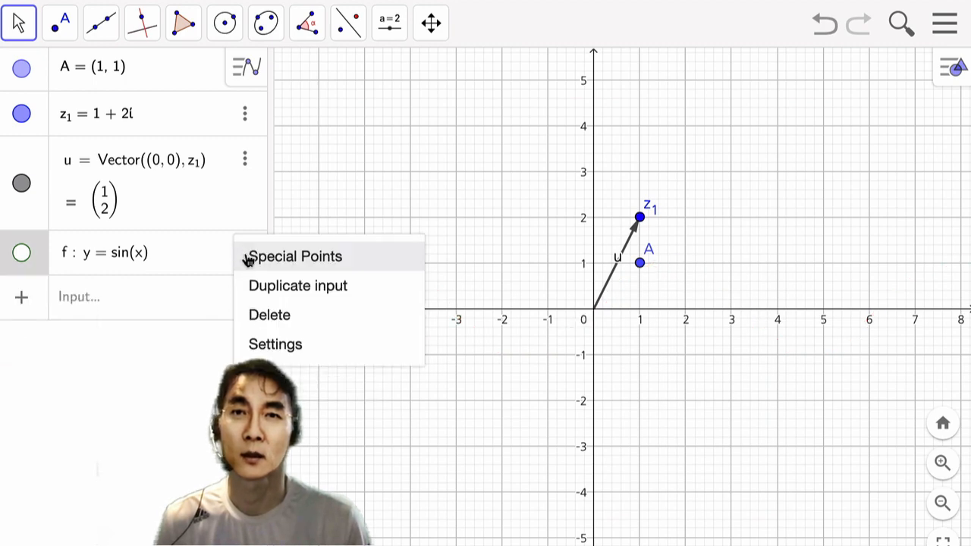
{"action": "left_click", "coordinate": [21, 254]}
{"action": "left_click", "coordinate": [21, 257]}
{"action": "left_click", "coordinate": [21, 258]}
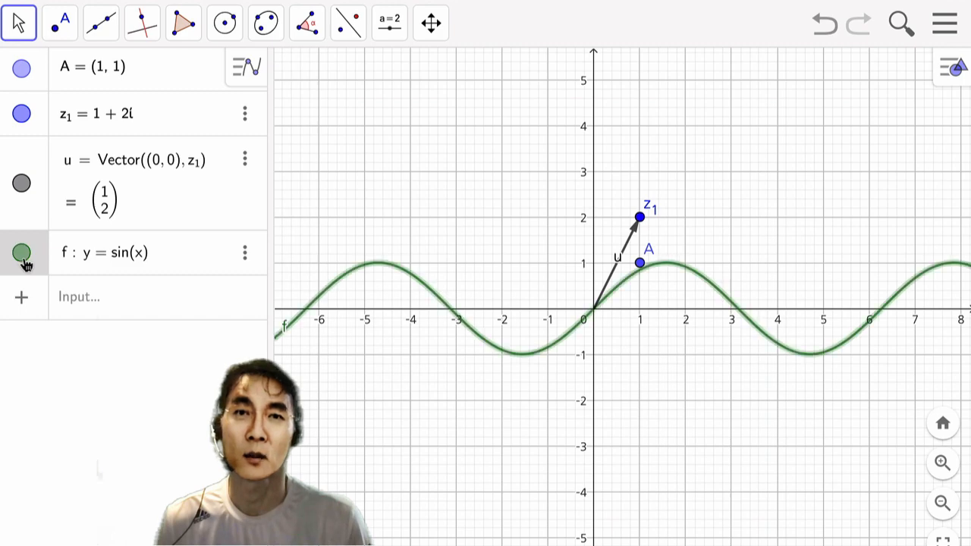
{"action": "left_click", "coordinate": [21, 258]}
{"action": "left_click", "coordinate": [22, 188]}
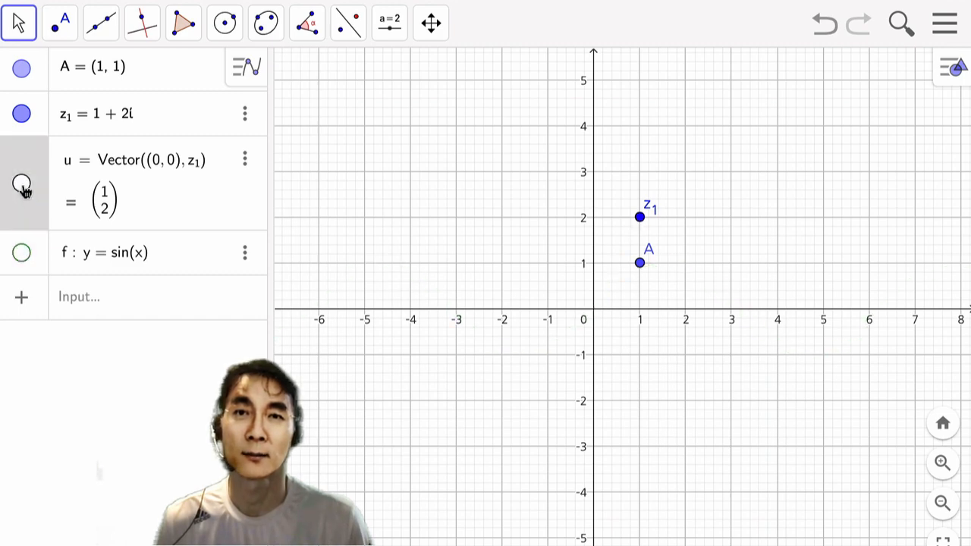
{"action": "left_click", "coordinate": [23, 188]}
{"action": "left_click", "coordinate": [23, 188]}
{"action": "left_click", "coordinate": [23, 188]}
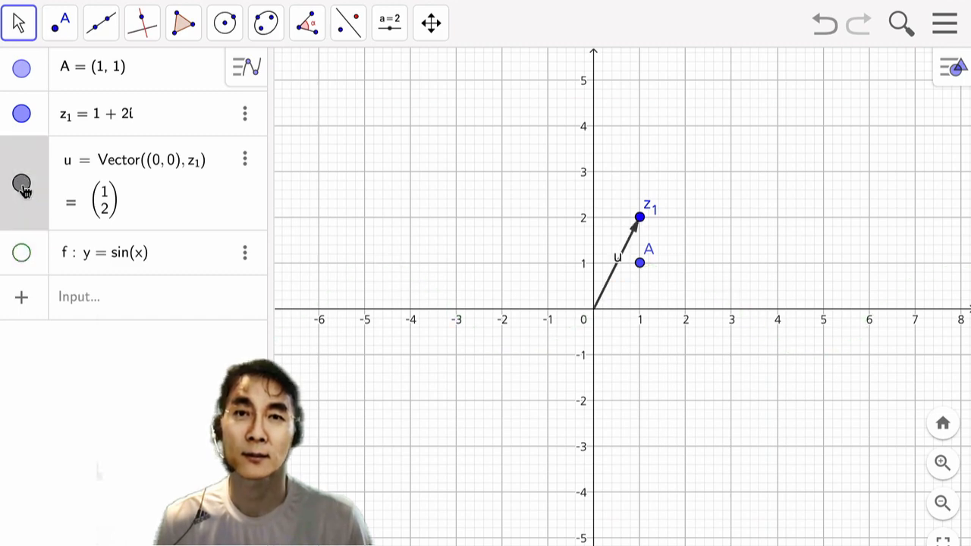
- Show the y = sin(x) curve again and delete its equation from the algebra list
{"action": "left_click", "coordinate": [21, 254]}
{"action": "left_click", "coordinate": [245, 255]}
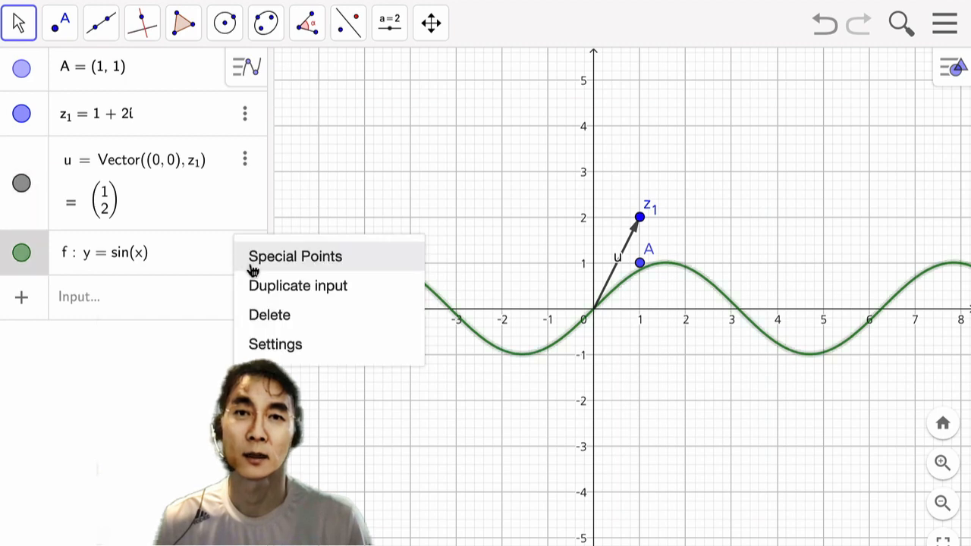
{"action": "left_click", "coordinate": [269, 315]}
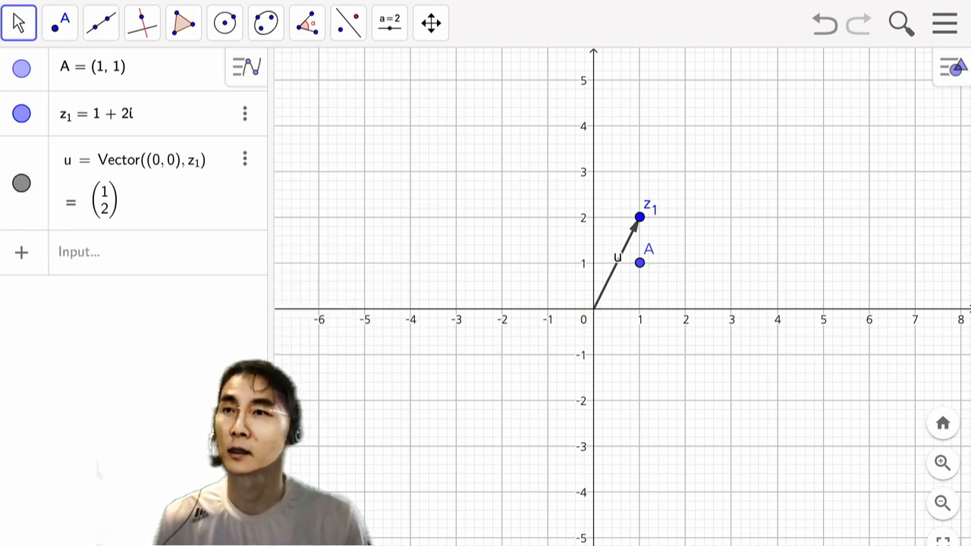
- Bring up the browser window with the Euler's formula search page, examine the formula, and return to GeoGebra
{"action": "left_click_drag", "start_coordinate": [0, 508], "coordinate": [787, 0]}
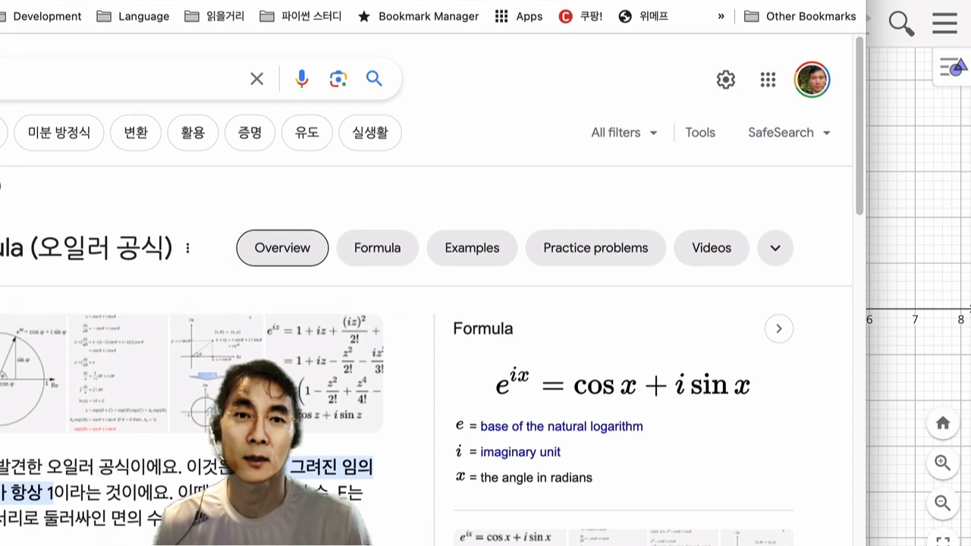
{"action": "left_click_drag", "start_coordinate": [665, 0], "coordinate": [0, 46]}
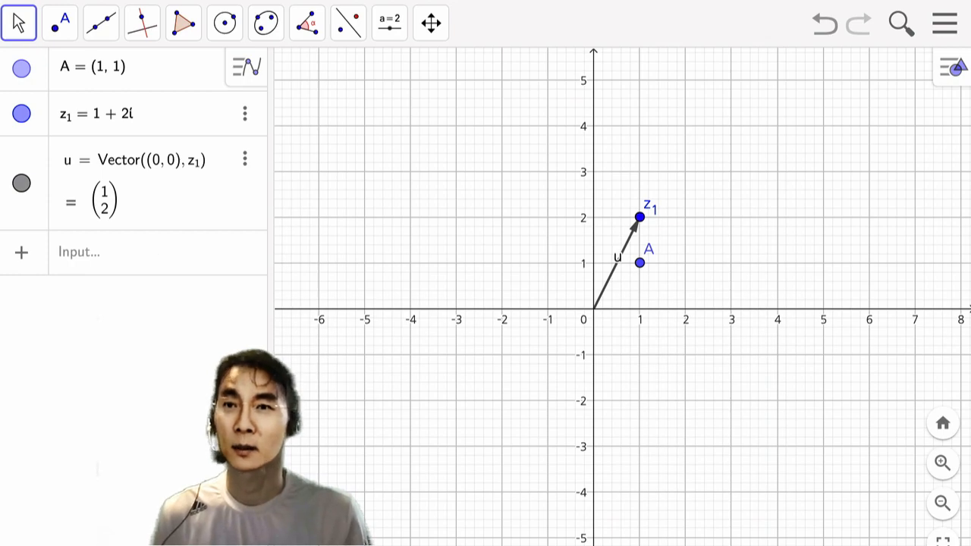
{"action": "key", "text": "super+Tab"}
{"action": "left_click_drag", "start_coordinate": [731, 84], "coordinate": [768, 22]}
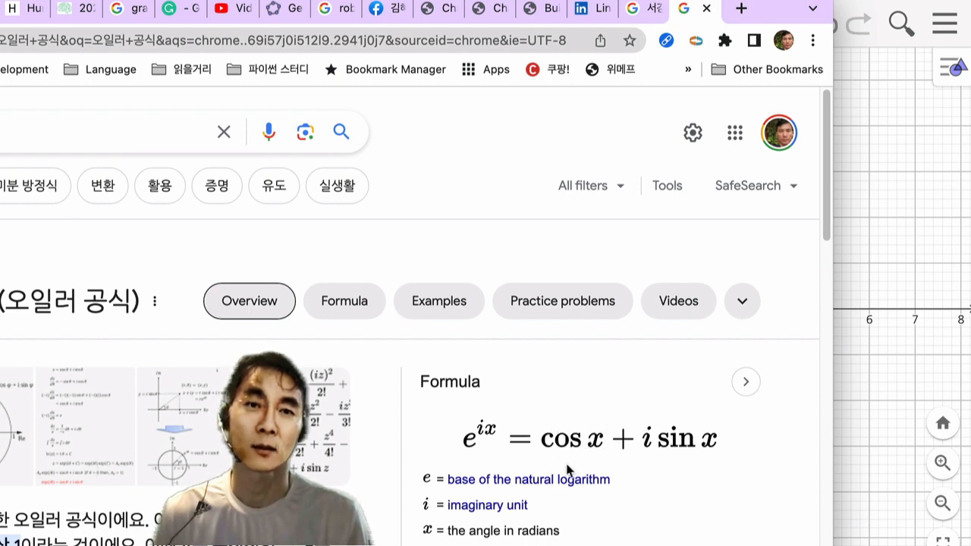
{"action": "left_click_drag", "start_coordinate": [788, 6], "coordinate": [0, 0]}
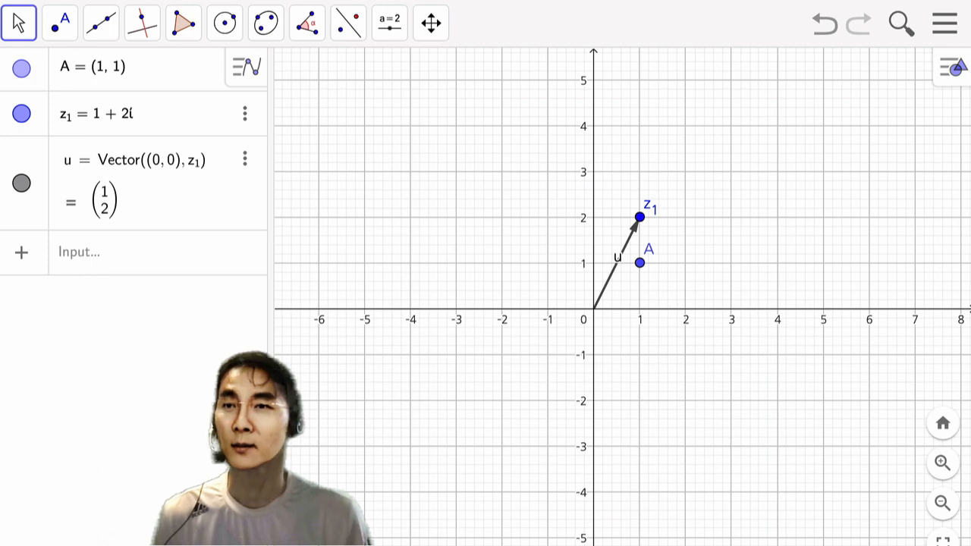
- Enter real(exp(i*x)) as a new algebra entry to graph the real part of the complex exponential
{"action": "left_click", "coordinate": [177, 262]}
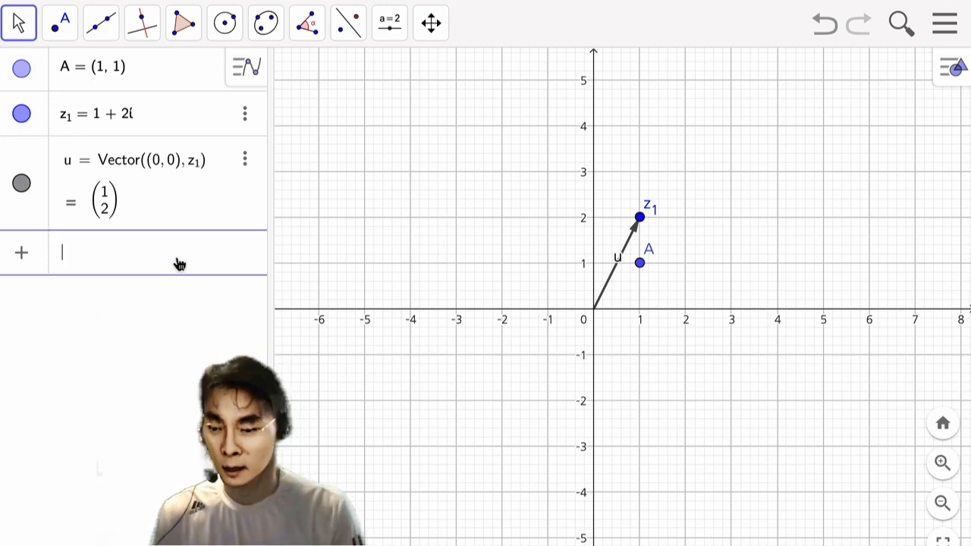
{"action": "type", "text": "real("}
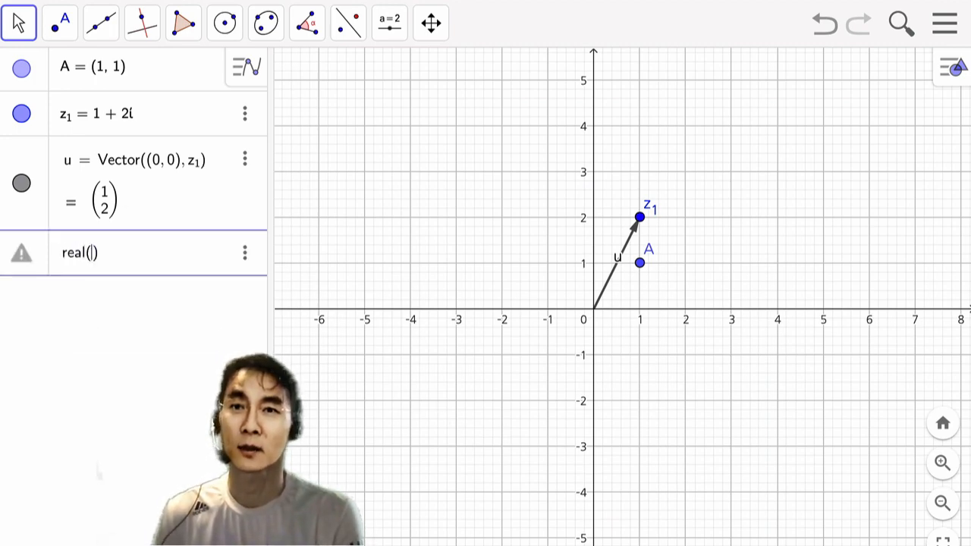
{"action": "type", "text": "exp("}
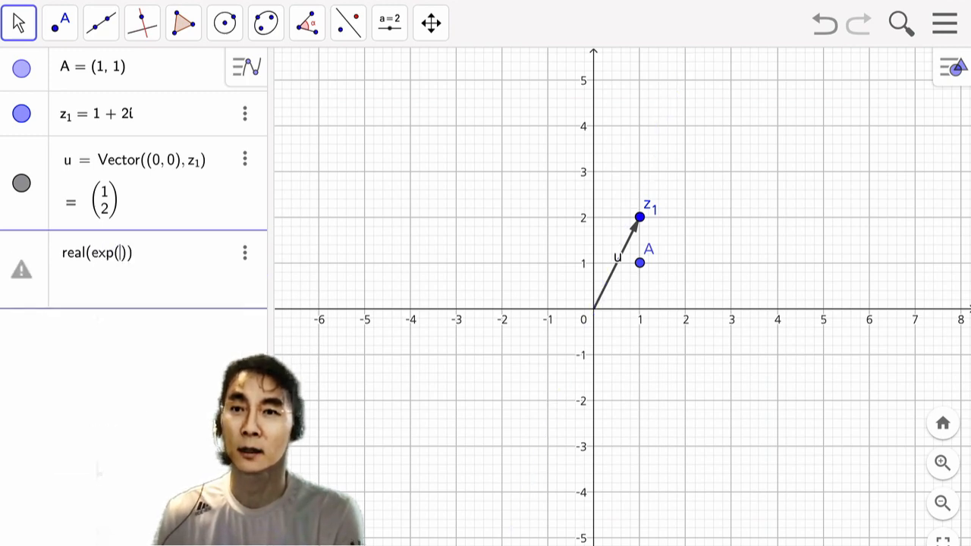
{"action": "type", "text": "i"}
{"action": "type", "text": "*x"}
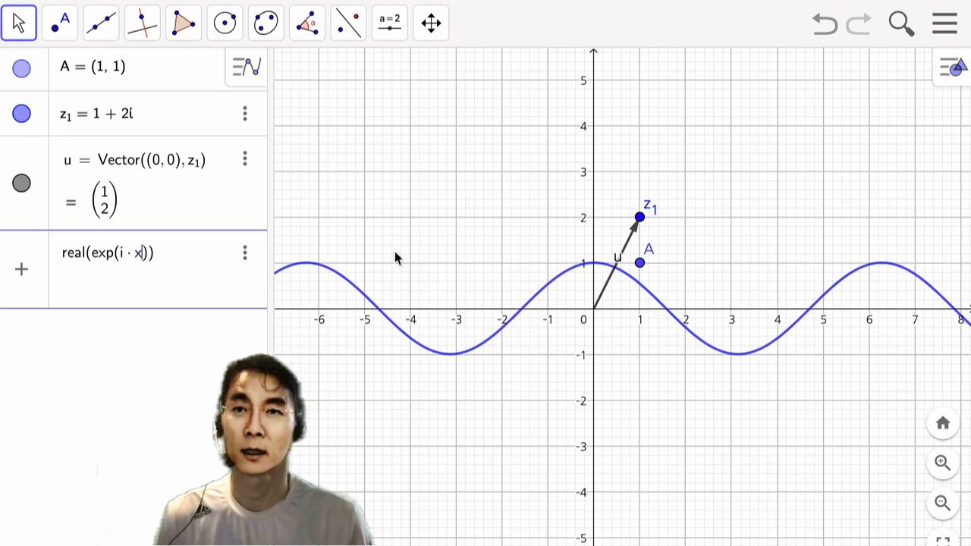
- Switch to the browser to compare the graphed real part with the cosine term of Euler's formula, then return to GeoGebra
{"action": "left_click_drag", "start_coordinate": [0, 68], "coordinate": [839, 0]}
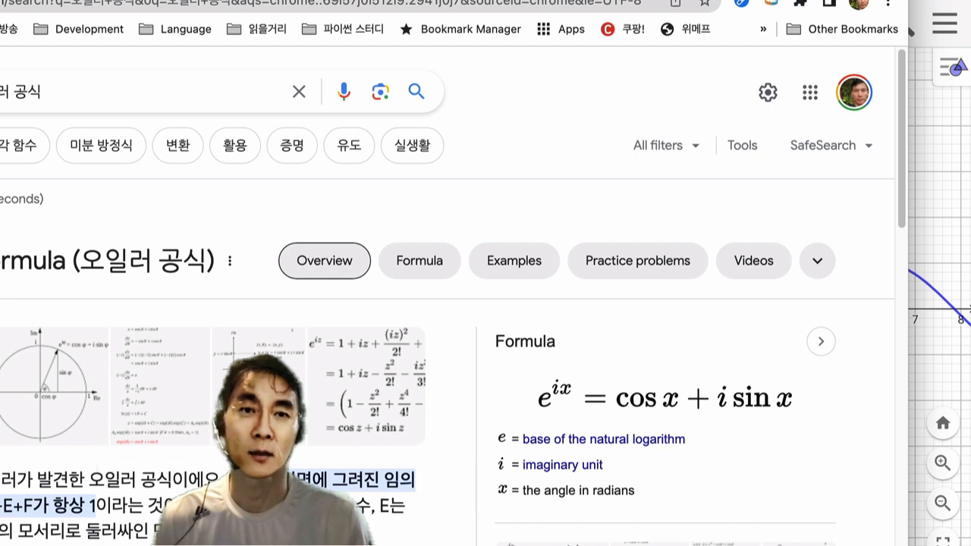
{"action": "left_click_drag", "start_coordinate": [839, 0], "coordinate": [839, 1]}
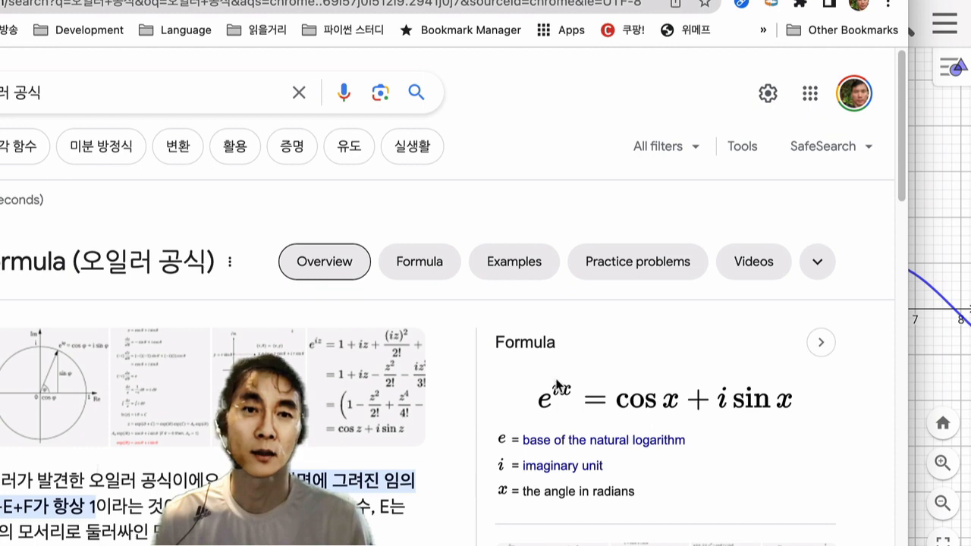
{"action": "left_click_drag", "start_coordinate": [812, 0], "coordinate": [0, 0]}
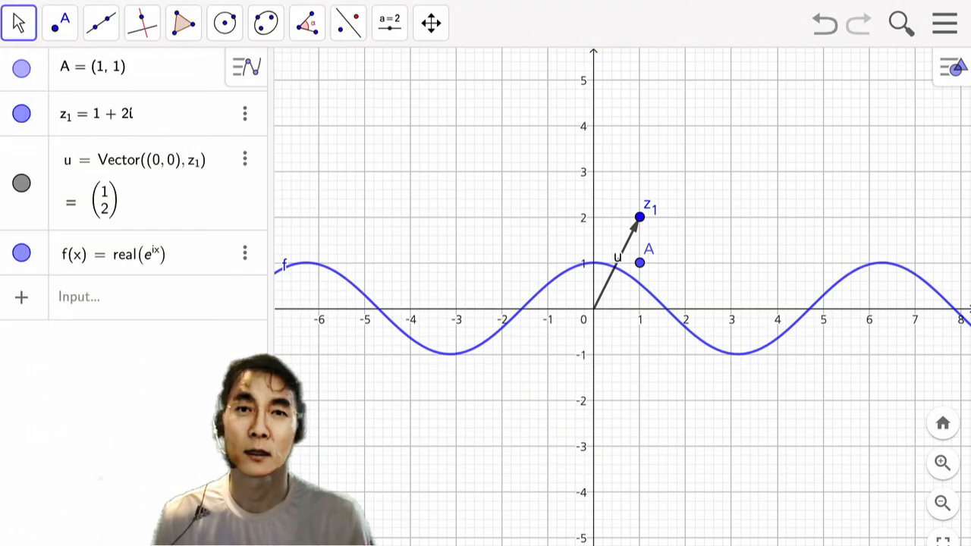
- Enter imaginary(exp(i*x)) as a new algebra entry to graph the imaginary part of the complex exponential
{"action": "left_click", "coordinate": [144, 301]}
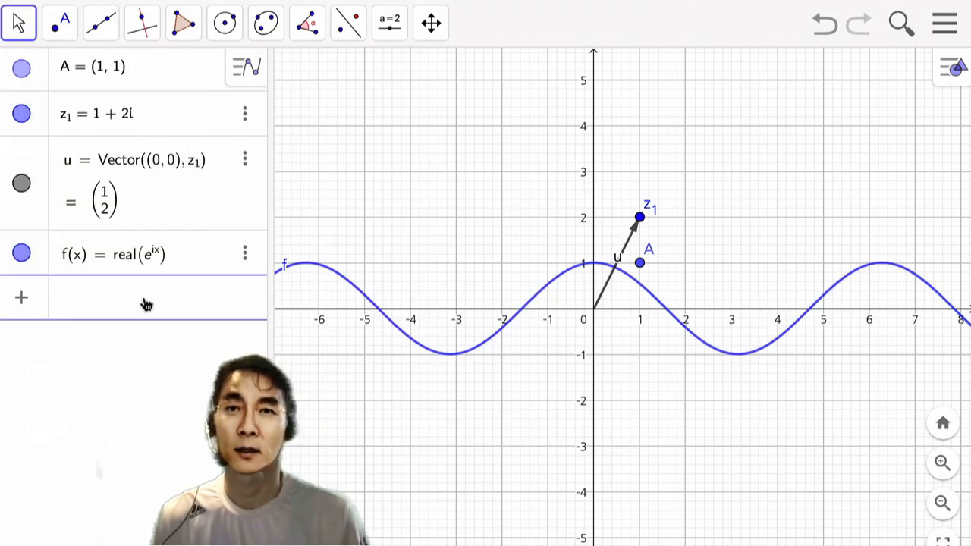
{"action": "type", "text": "ima"}
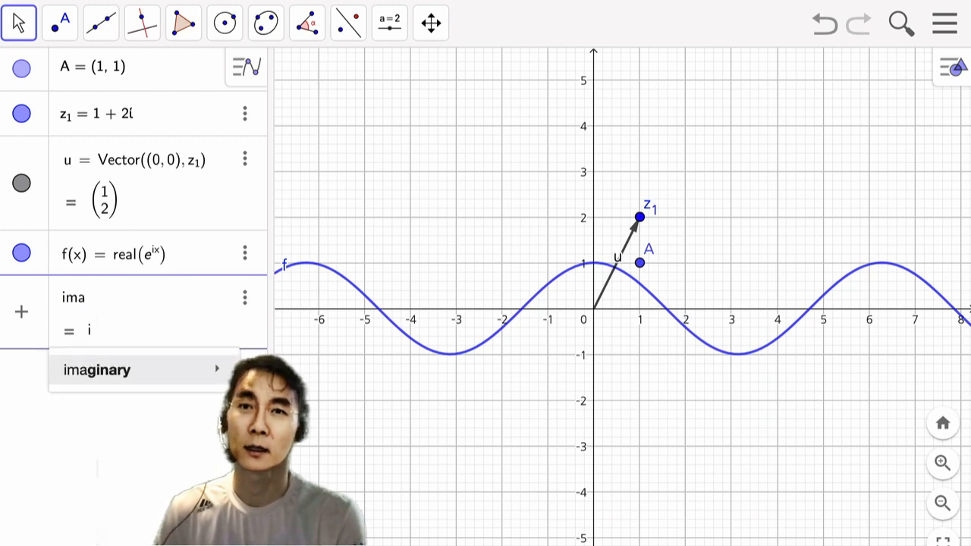
{"action": "mouse_move", "coordinate": [116, 385]}
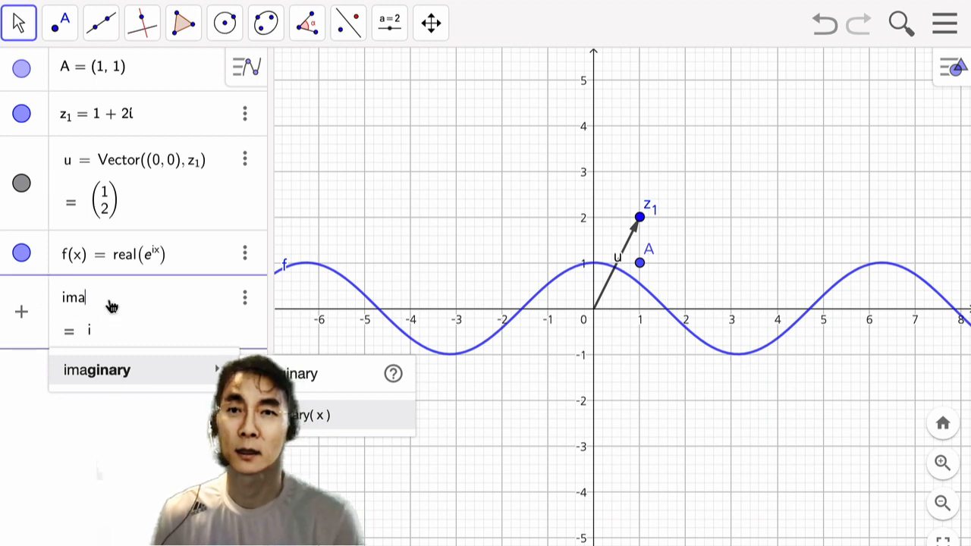
{"action": "type", "text": "ginary("}
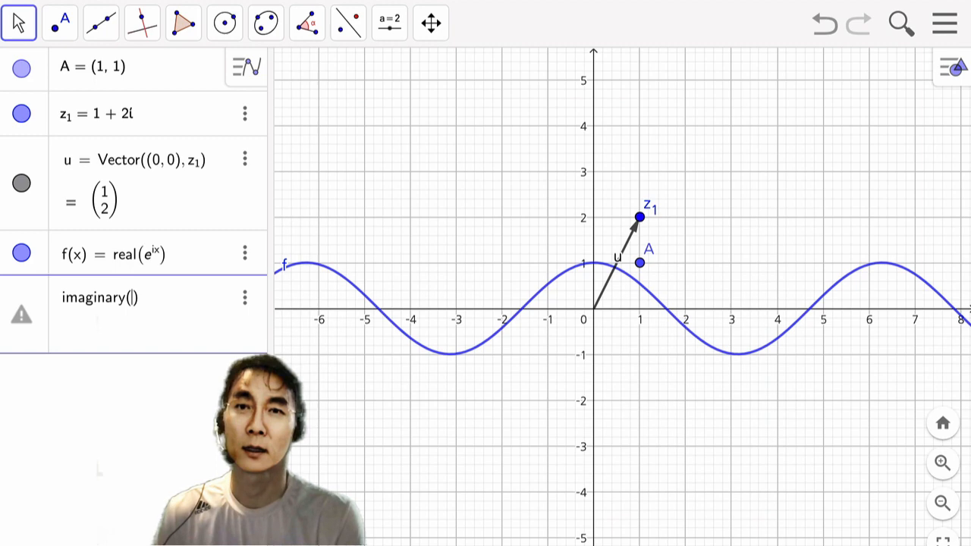
{"action": "type", "text": "exp("}
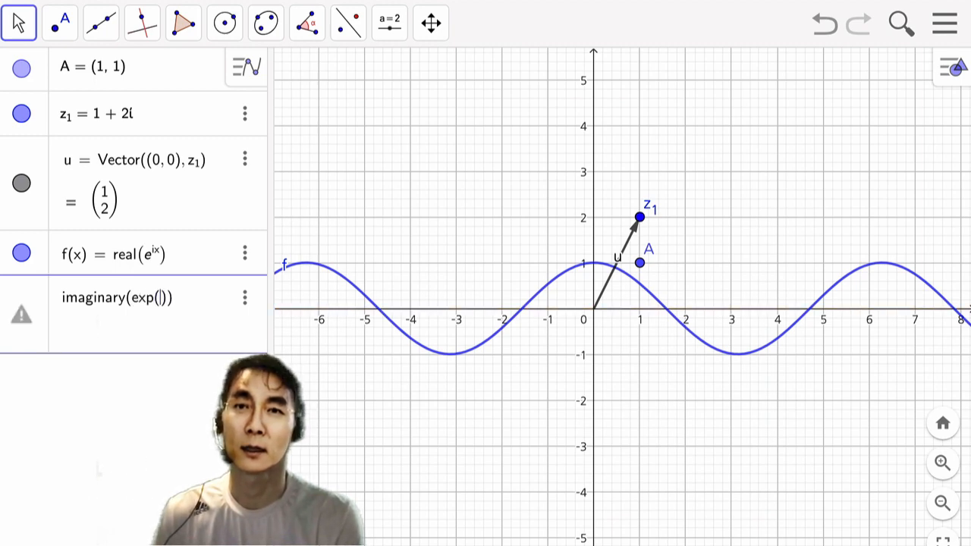
{"action": "type", "text": "i"}
{"action": "type", "text": "*"}
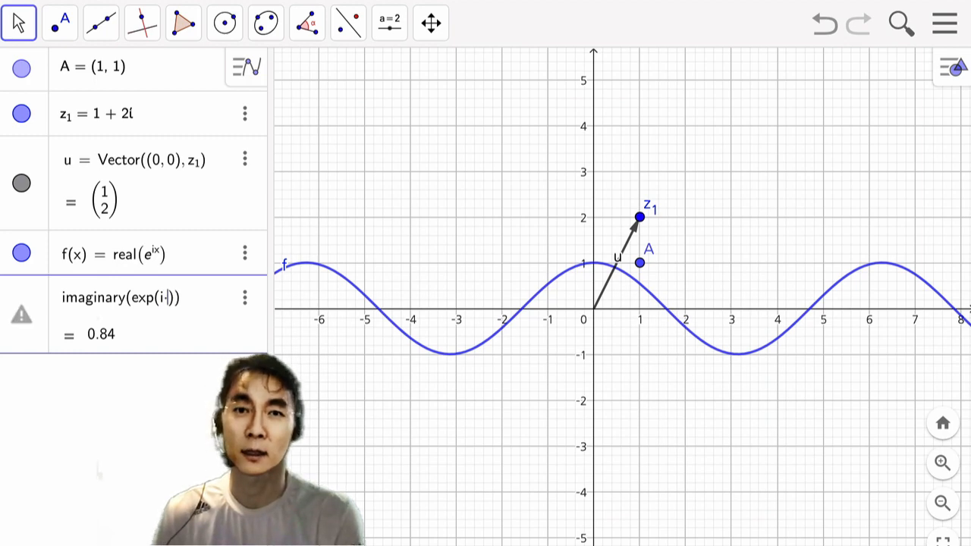
{"action": "type", "text": "x"}
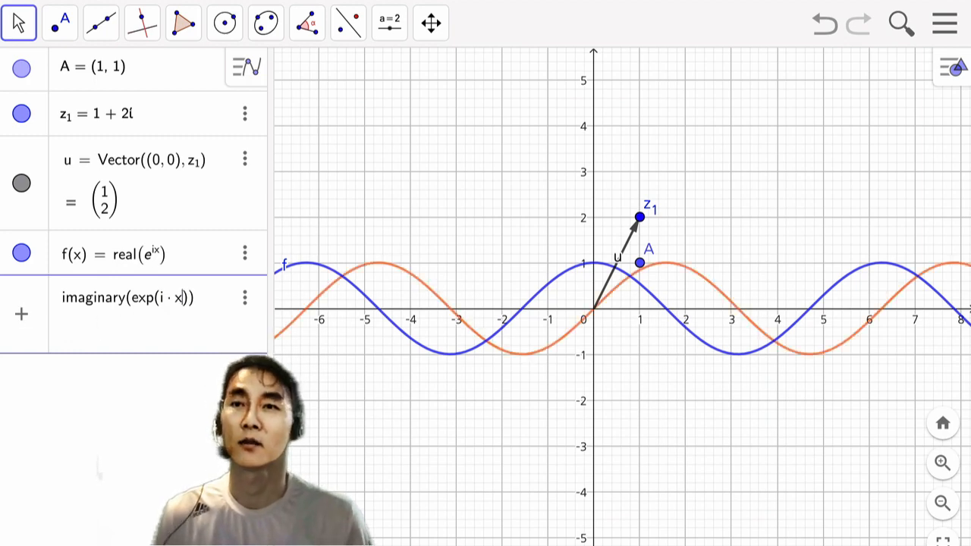
{"action": "key", "text": "Return"}
- Switch to the browser to review the cosine and sine terms of Euler's formula against both curves, then return to GeoGebra
{"action": "key", "text": "super+Tab"}
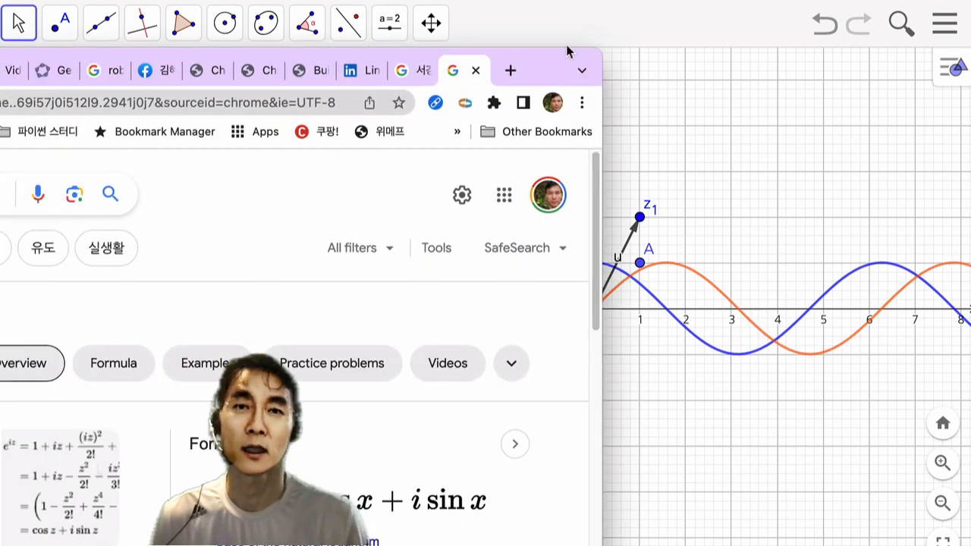
{"action": "left_click_drag", "start_coordinate": [567, 51], "coordinate": [392, 24]}
{"action": "left_click_drag", "start_coordinate": [170, 21], "coordinate": [0, 21]}
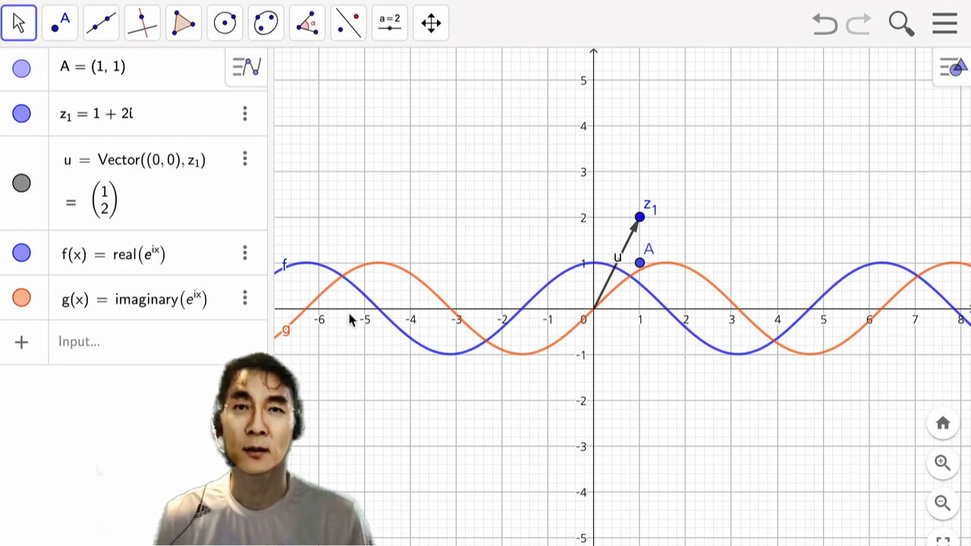
- Multiply the exponential inside f(x) by z_1 so the function reads real(z_1 e^(ix))
{"action": "left_click", "coordinate": [151, 259]}
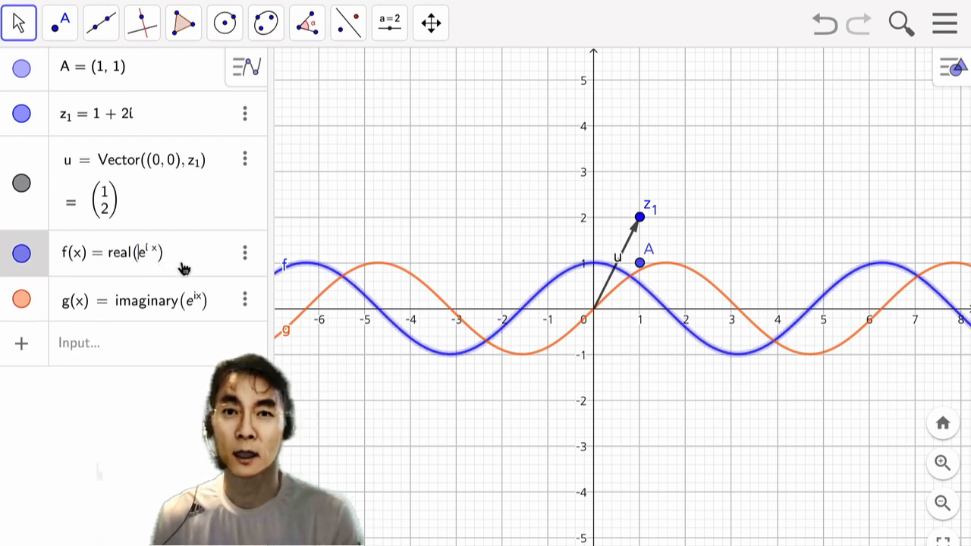
{"action": "type", "text": "z_1"}
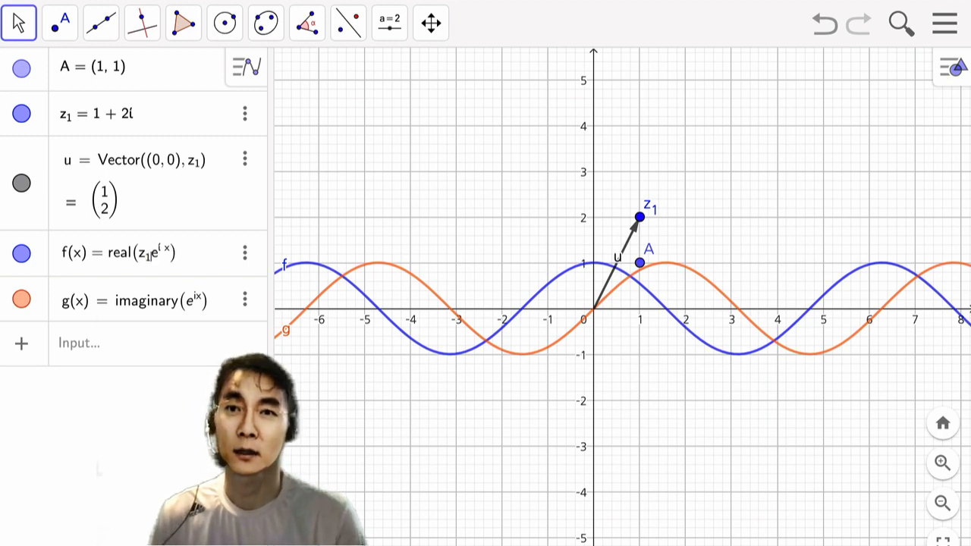
{"action": "key", "text": "Return"}
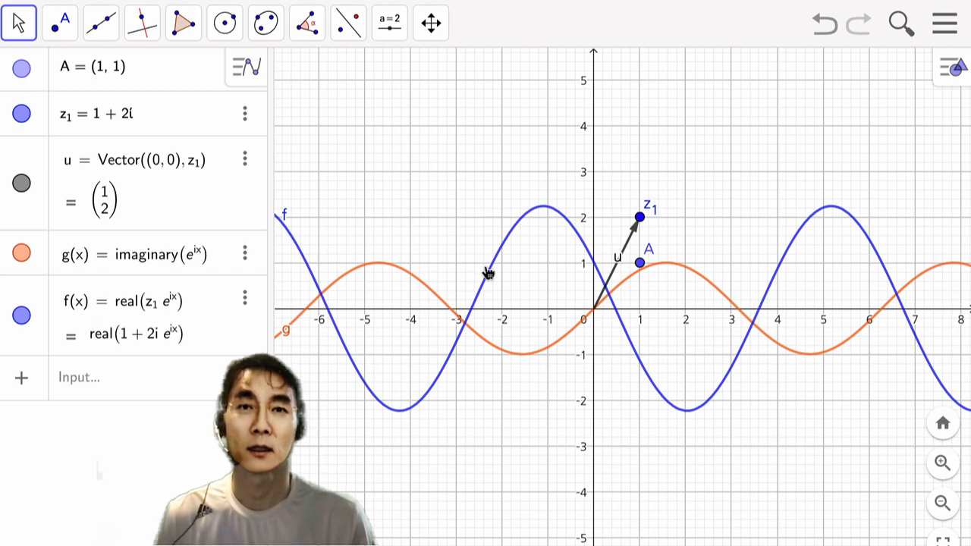
- Move point z_1 around the graph through about 3.56 + 3.7i and place it on the real axis at 4 + 0i
{"action": "left_click_drag", "start_coordinate": [641, 218], "coordinate": [769, 140]}
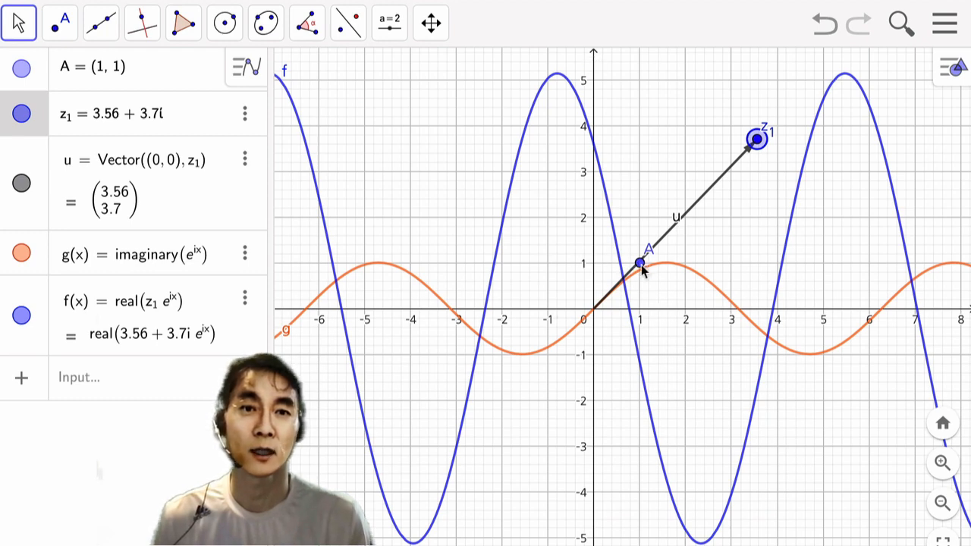
{"action": "left_click_drag", "start_coordinate": [757, 139], "coordinate": [493, 422]}
{"action": "left_click_drag", "start_coordinate": [436, 358], "coordinate": [779, 316]}
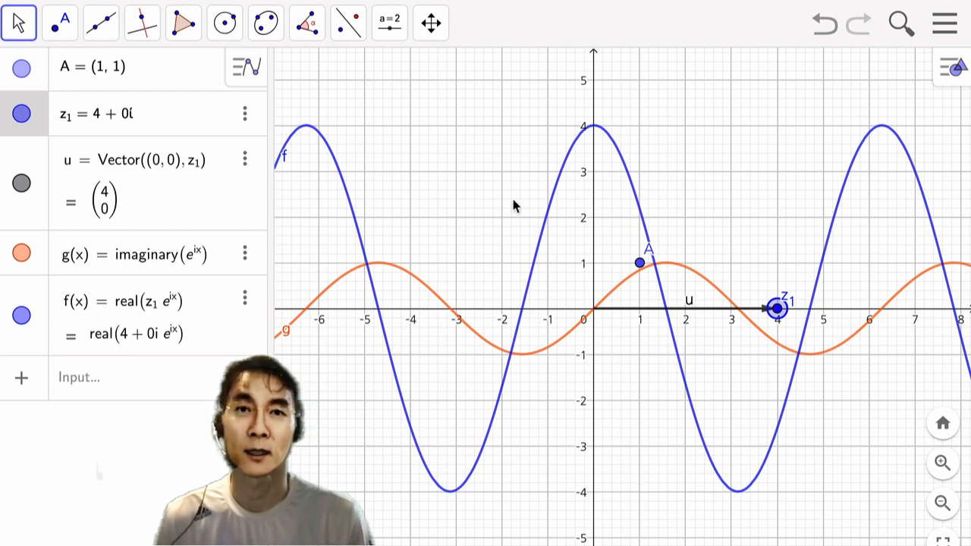
{"action": "left_click", "coordinate": [539, 0]}
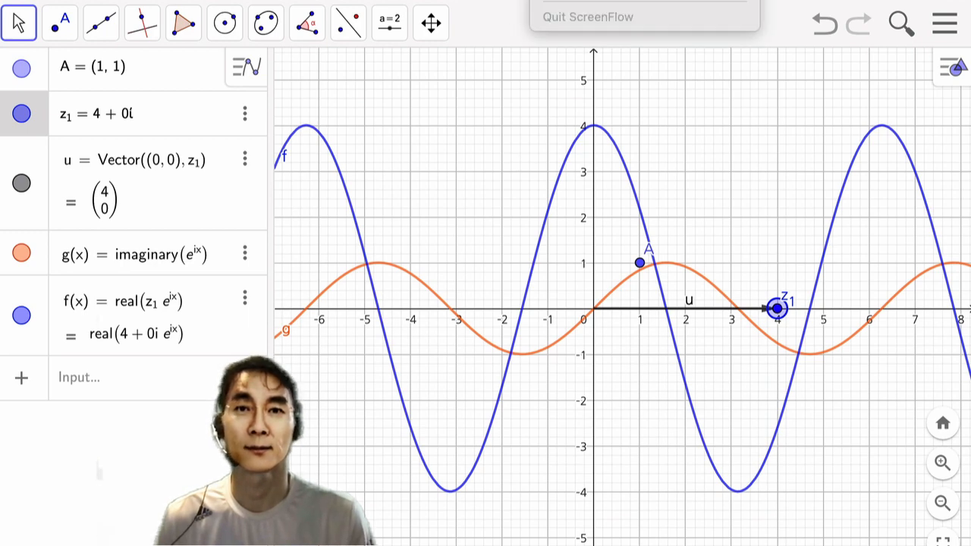